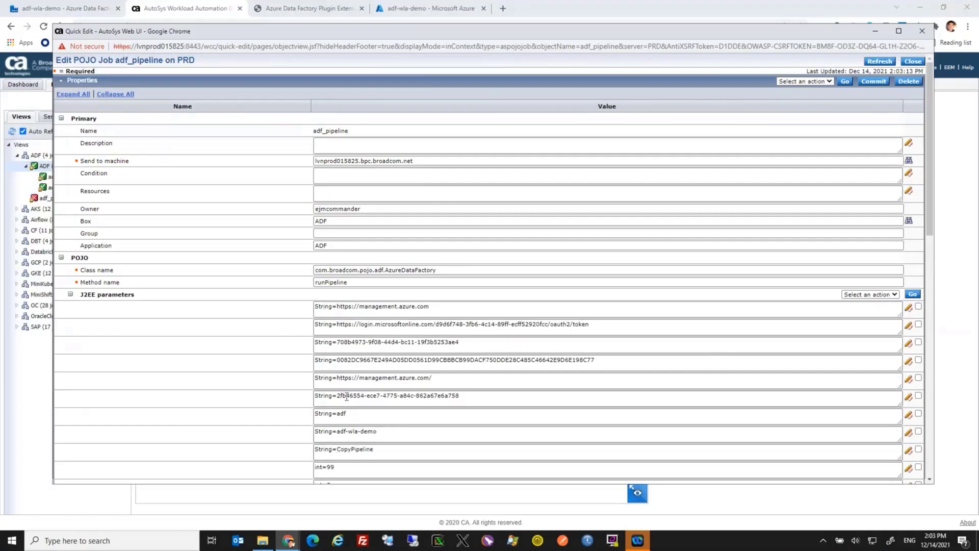
Review the adf_pipeline job's J2EE parameters, and open CopyPipeline for authoring in the adf-wla-demo factory in Azure Data Factory
scroll(323, 359, "down", 2)
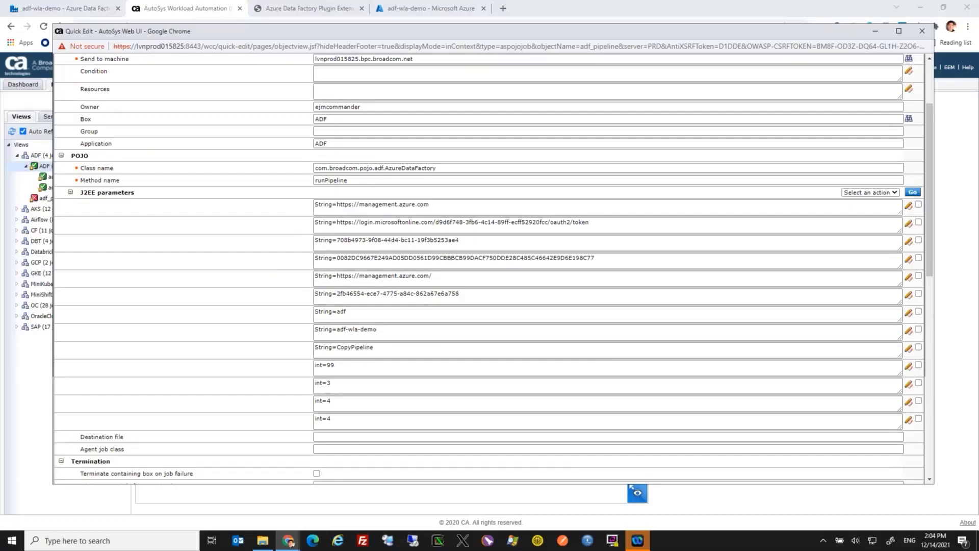
left_click(32, 13)
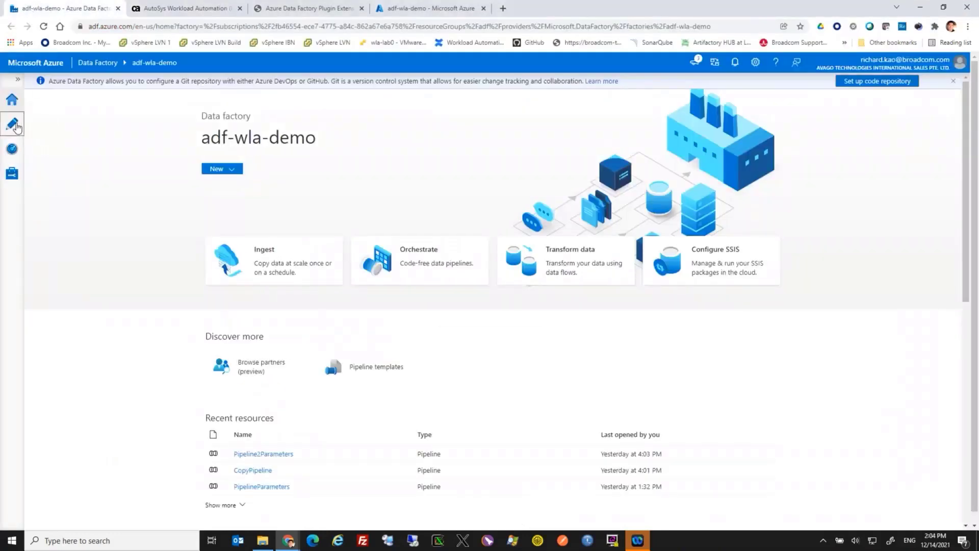
left_click(16, 126)
left_click(18, 79)
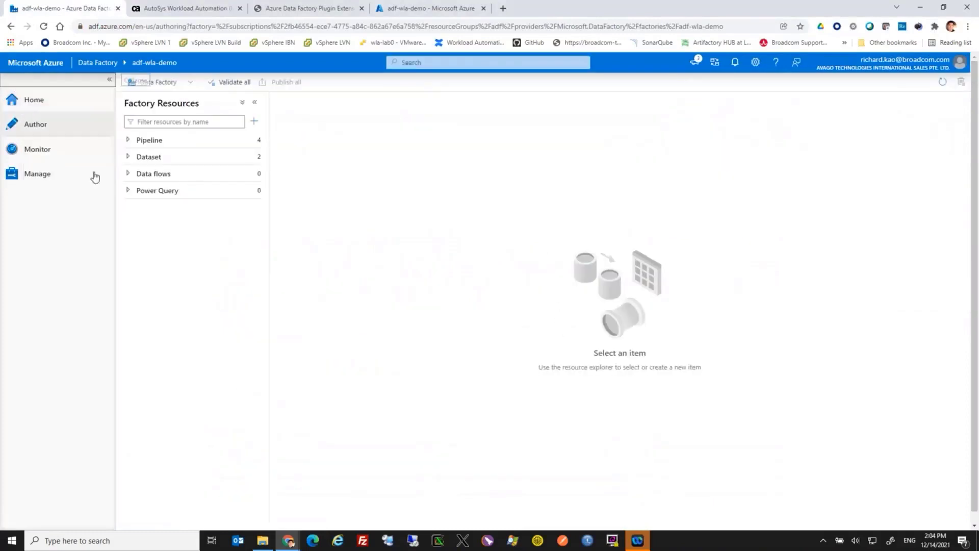
left_click(131, 142)
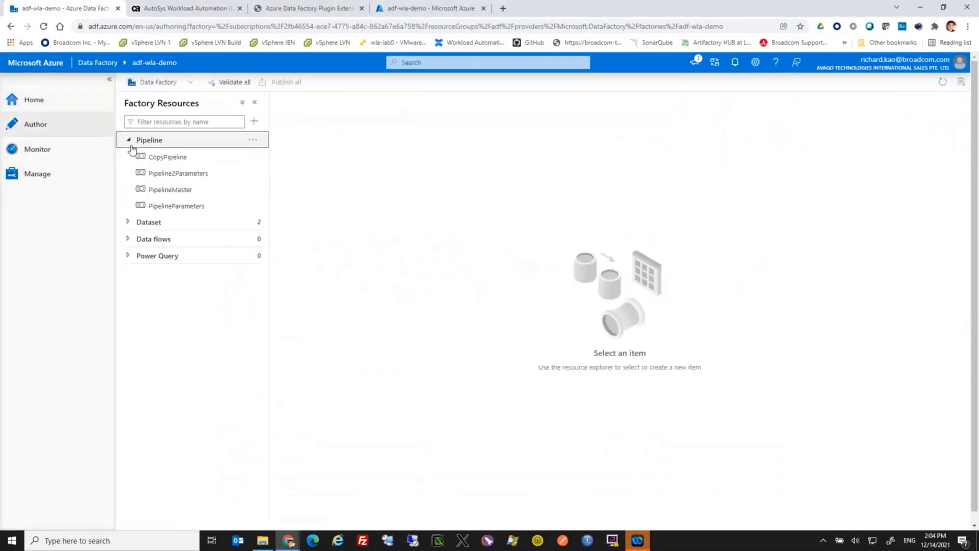
left_click(152, 158)
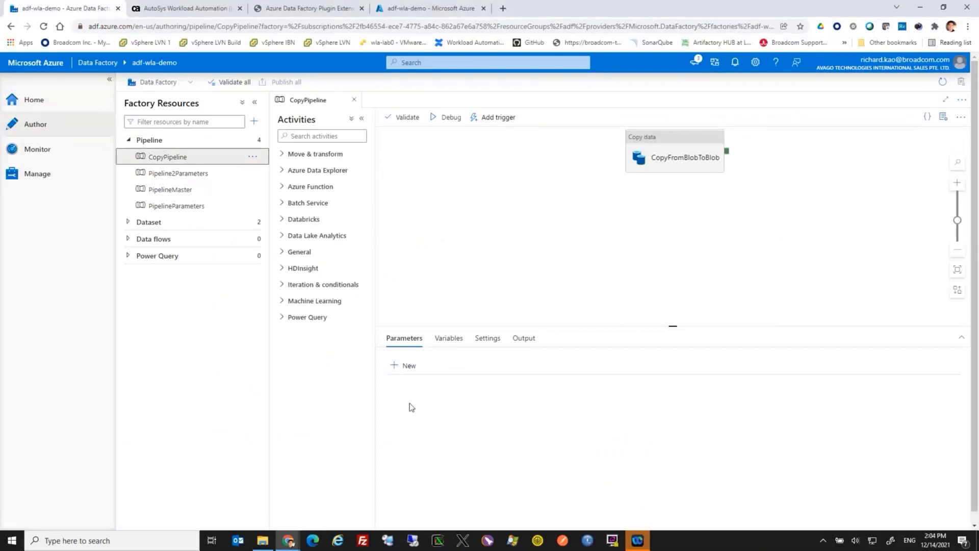
Show the factory's pipeline runs, and switch to AutoSys to force start the adf_pipeline job
left_click(29, 151)
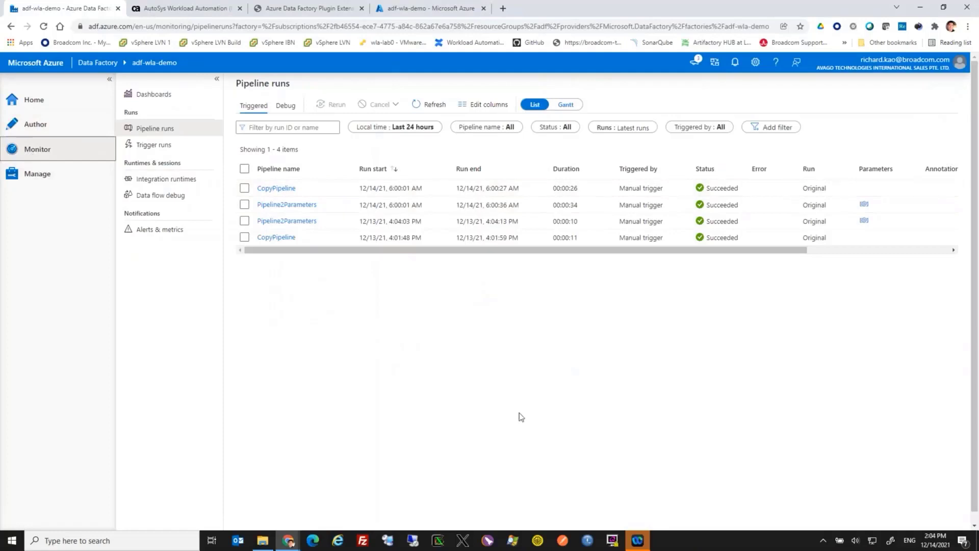
left_click(193, 9)
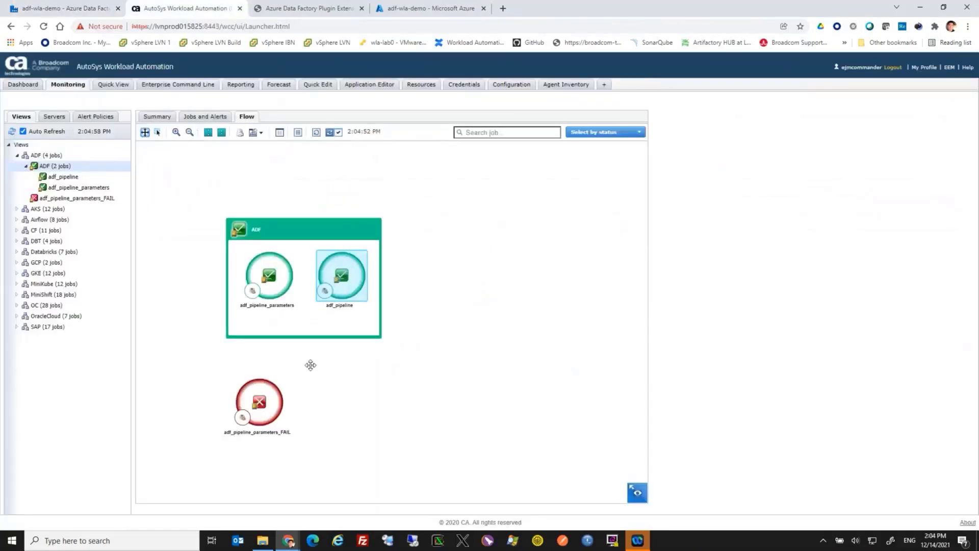
right_click(340, 290)
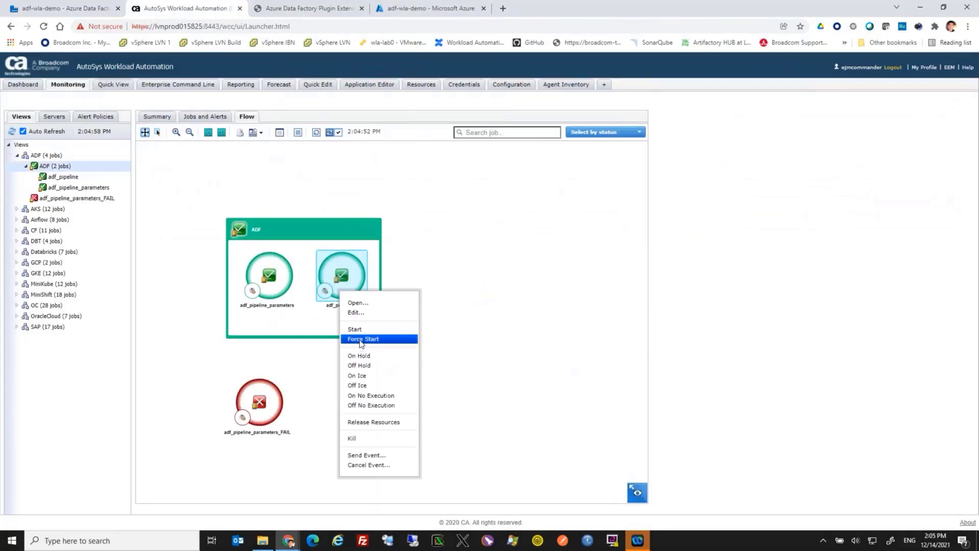
left_click(367, 342)
left_click(467, 330)
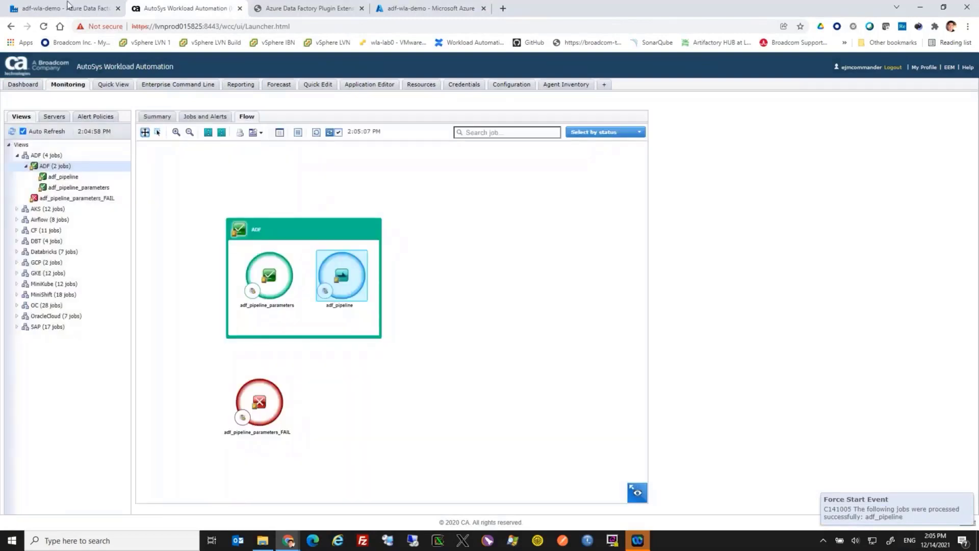
Track the new CopyPipeline run by refreshing the pipeline runs in Azure Data Factory and checking the adf_pipeline job in AutoSys
left_click(70, 8)
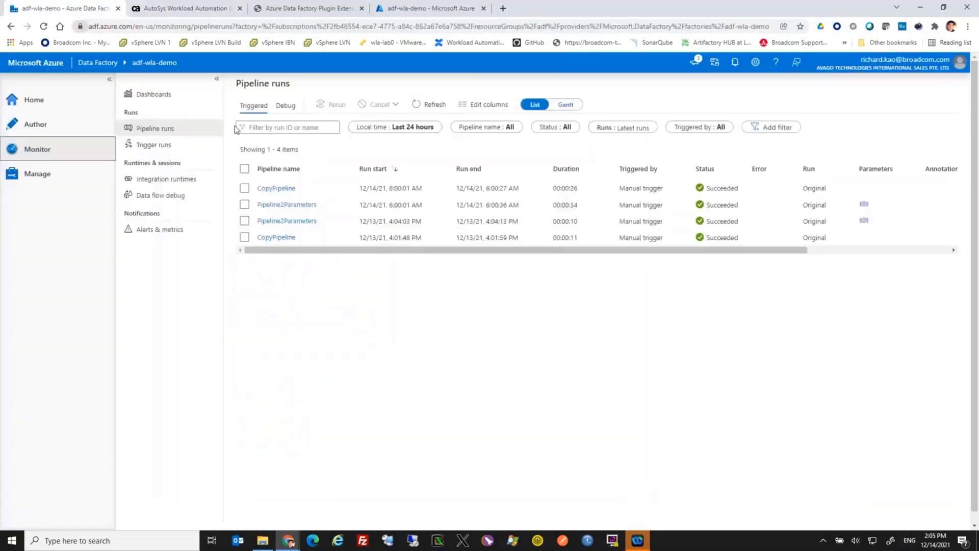
left_click(434, 106)
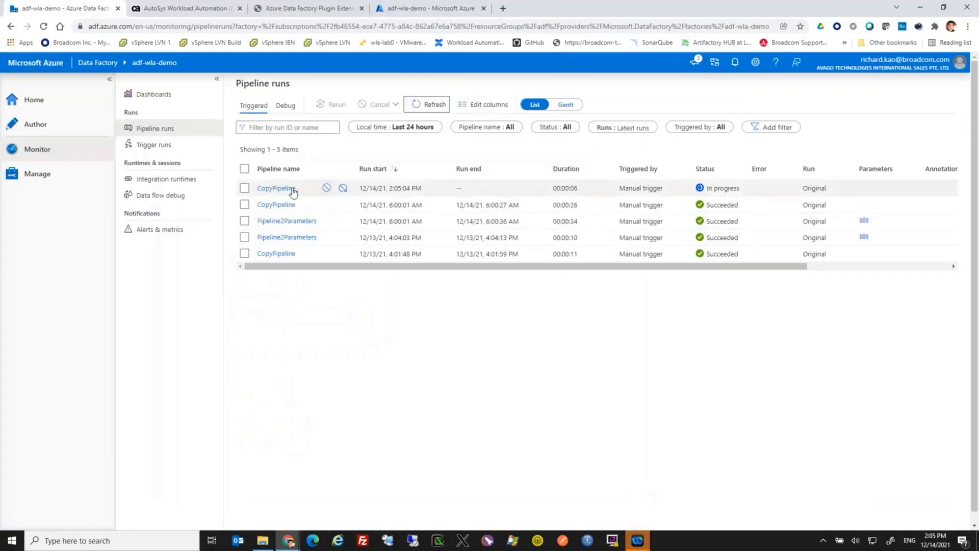
left_click(194, 9)
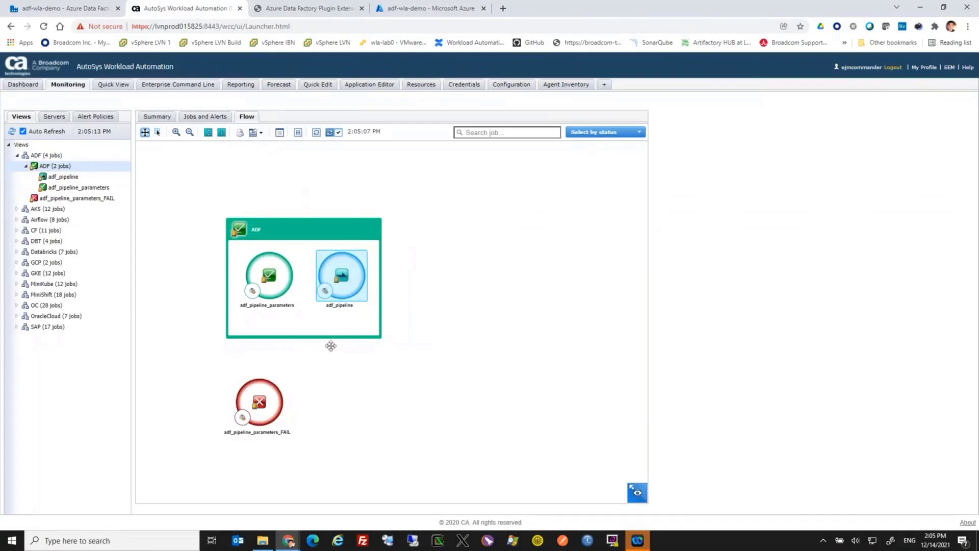
left_click(51, 13)
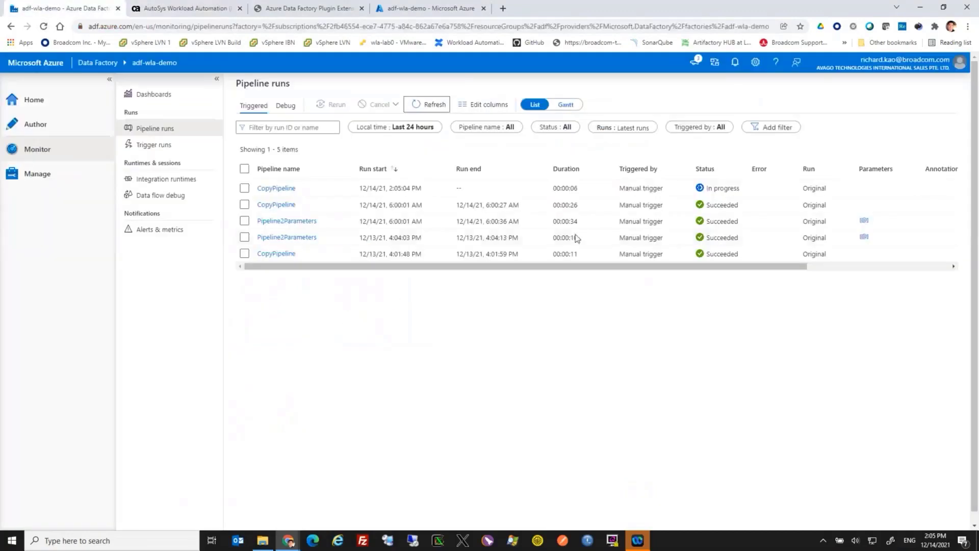
left_click(432, 106)
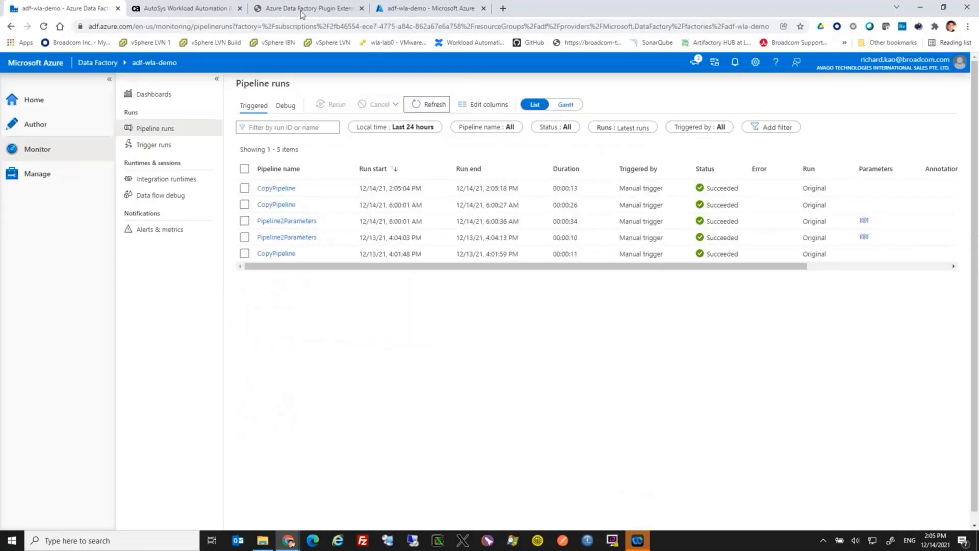
View the adf_pipeline job's details in AutoSys and retrieve the spool file of its latest run
left_click(201, 10)
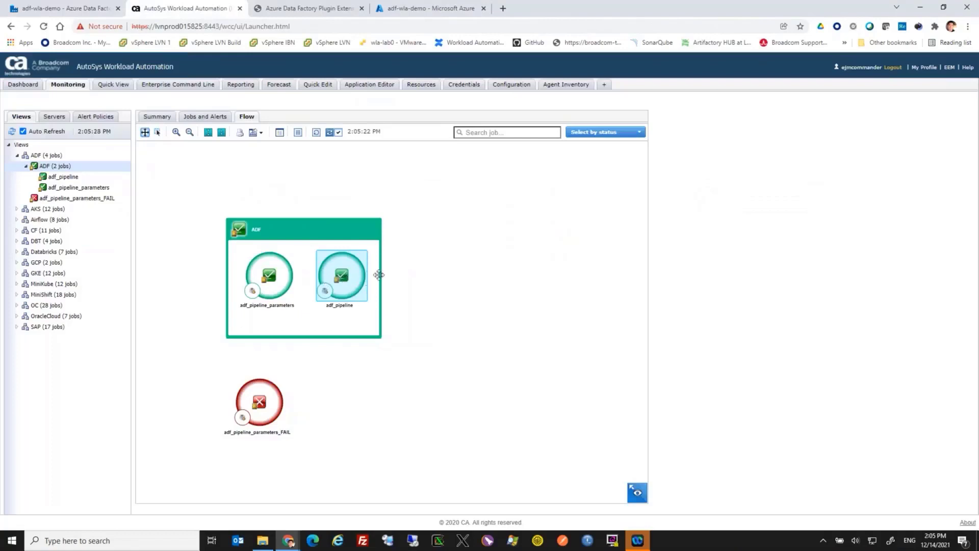
right_click(342, 266)
left_click(352, 280)
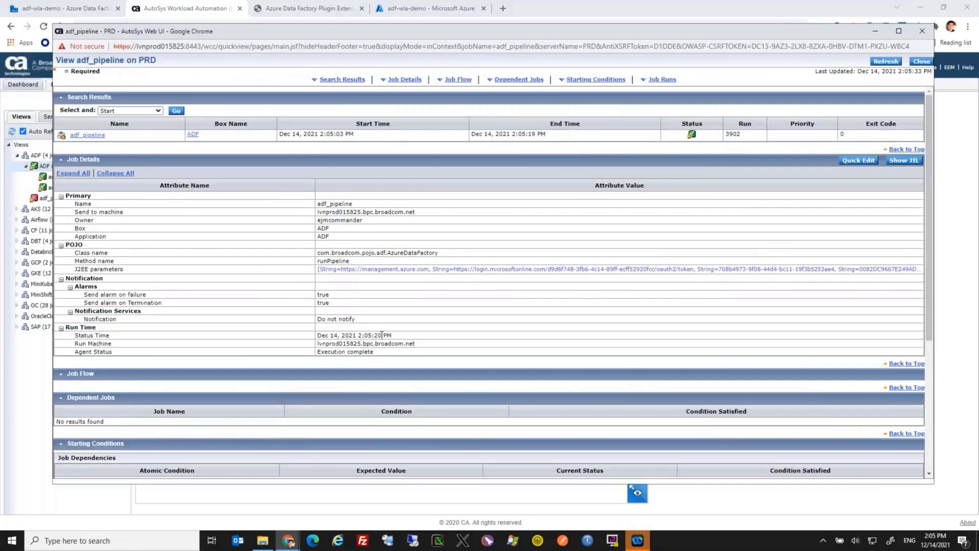
scroll(308, 282, "down", 3)
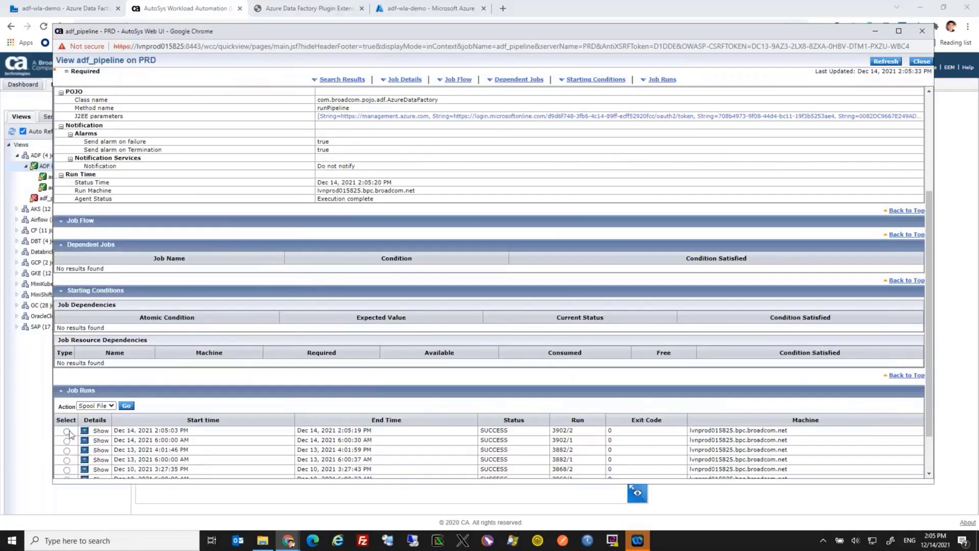
left_click(127, 406)
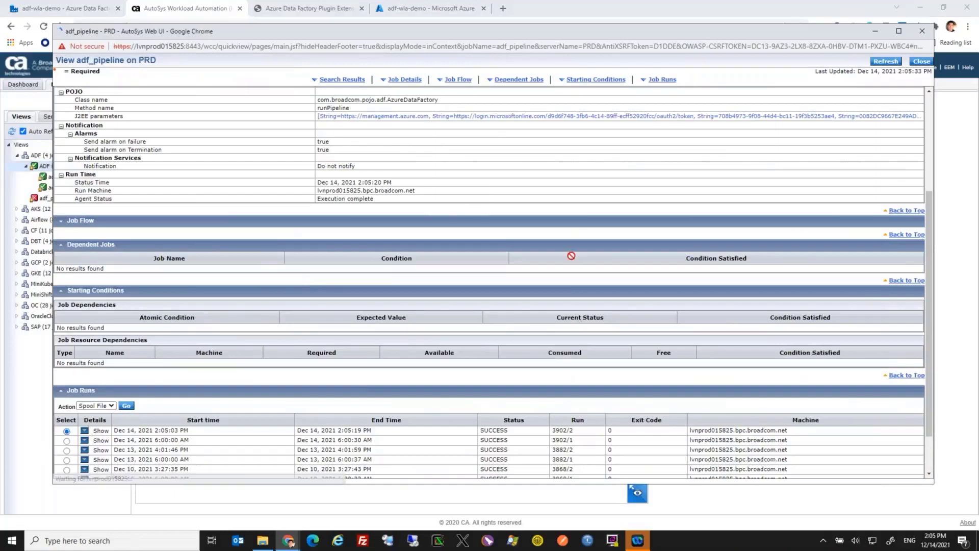
left_click(626, 121)
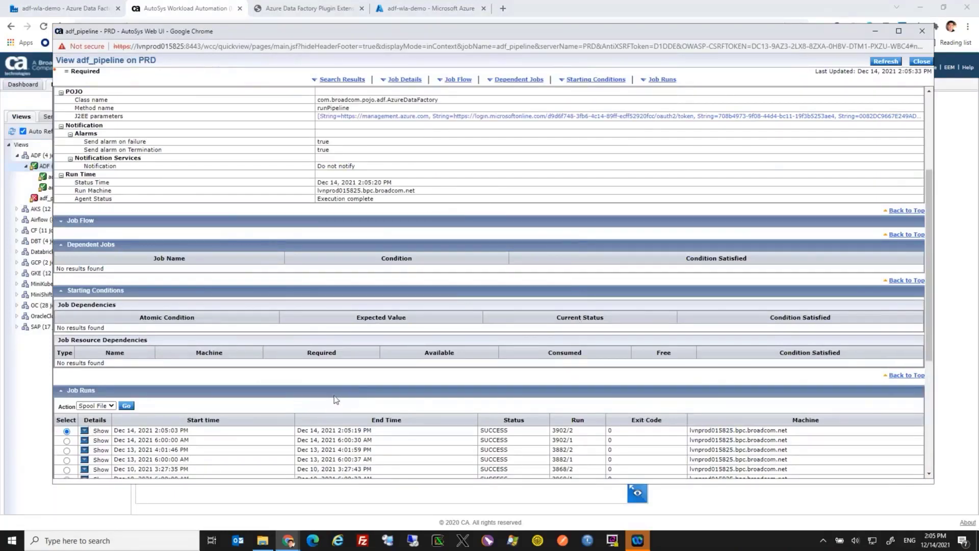
Compare the run ID in the spool file with the pipeline run ID of the latest CopyPipeline run in Azure Data Factory
scroll(337, 390, "down", 5)
scroll(256, 397, "down", 1)
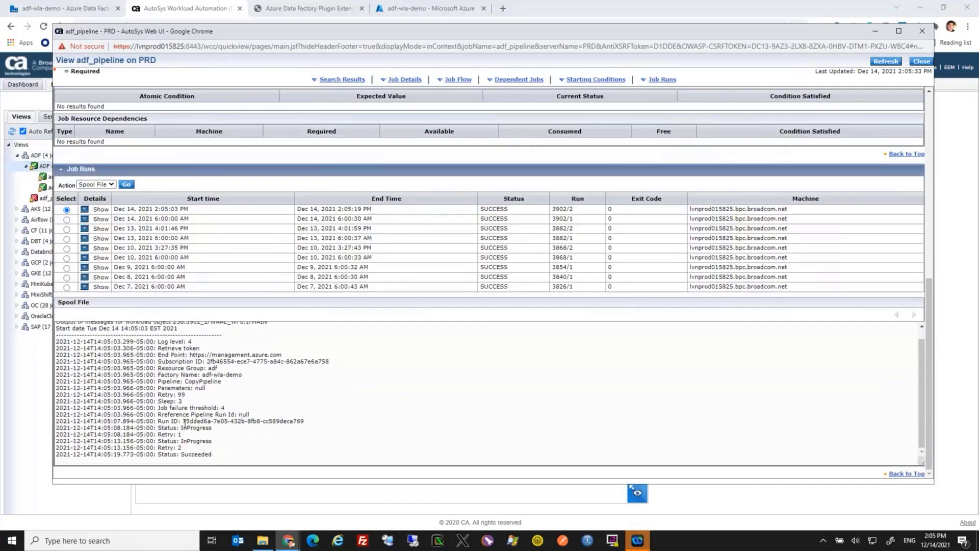
left_click_drag(206, 421, 315, 419)
left_click(316, 422)
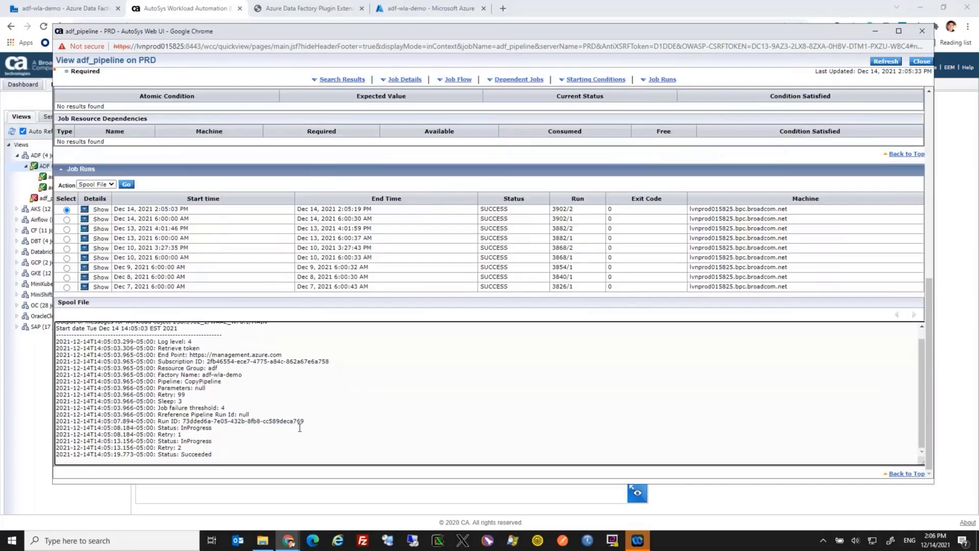
left_click(60, 9)
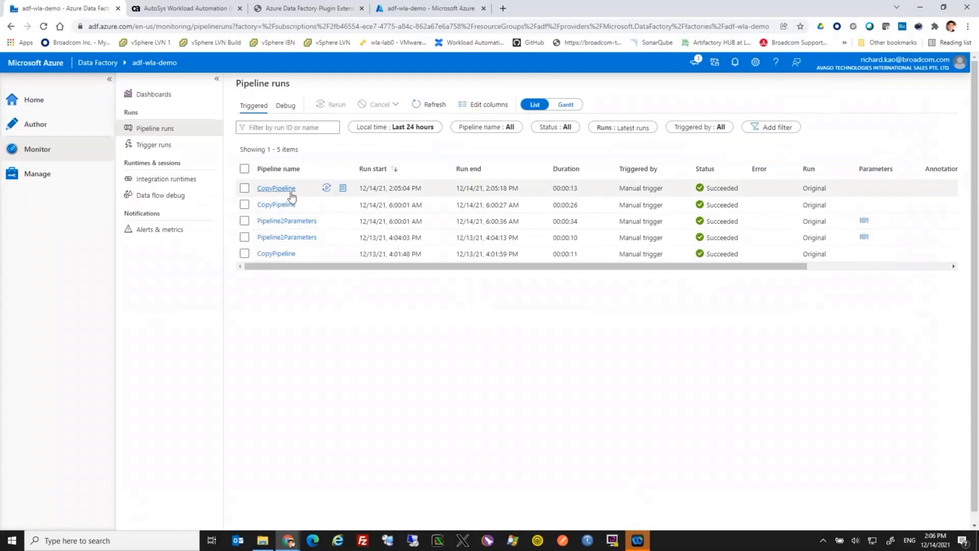
left_click(287, 188)
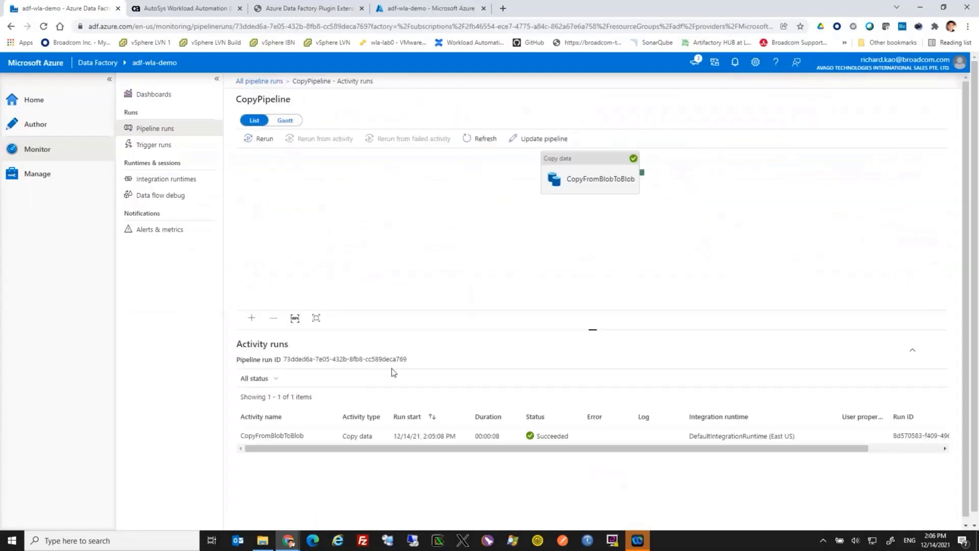
mouse_move(396, 362)
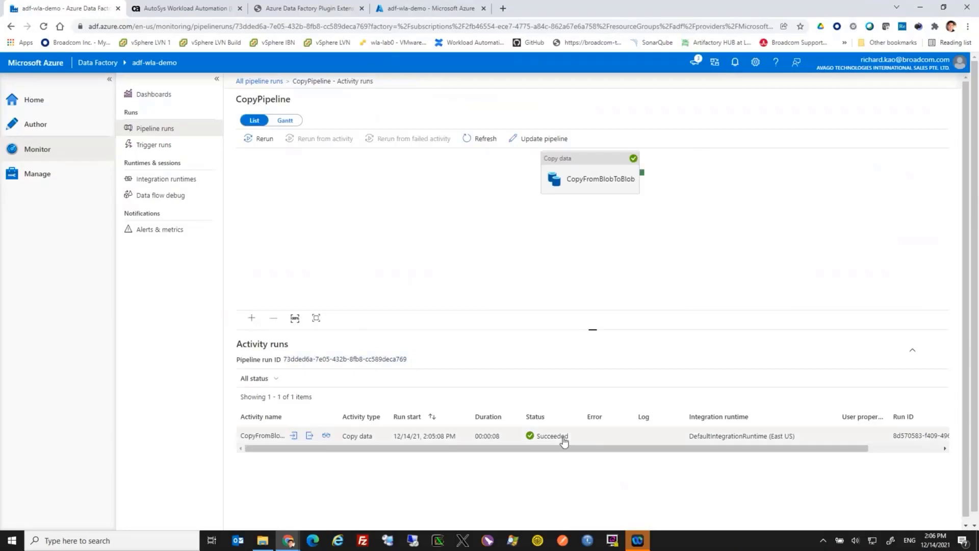
Open the adf_pipeline_parameters job for editing in AutoSys and review its J2EE parameters
left_click(193, 13)
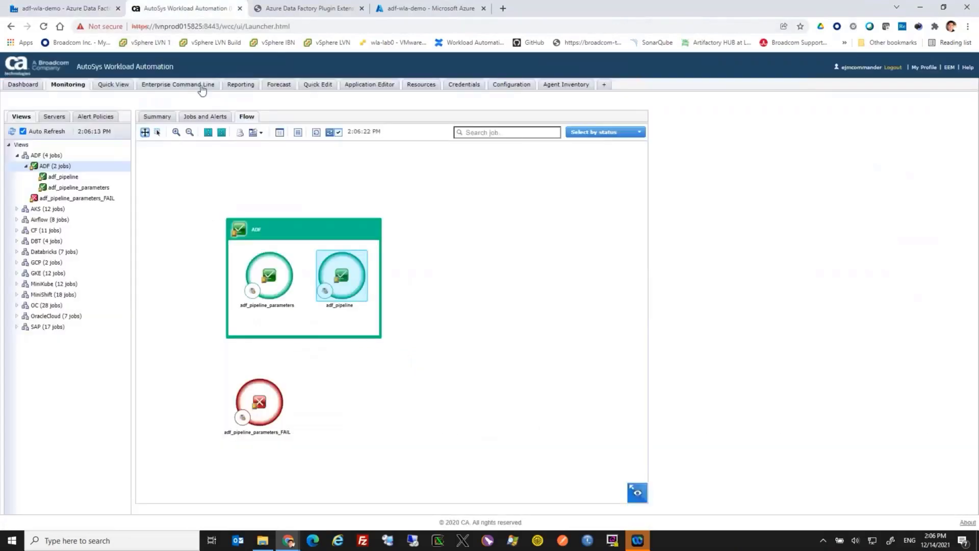
left_click(258, 274)
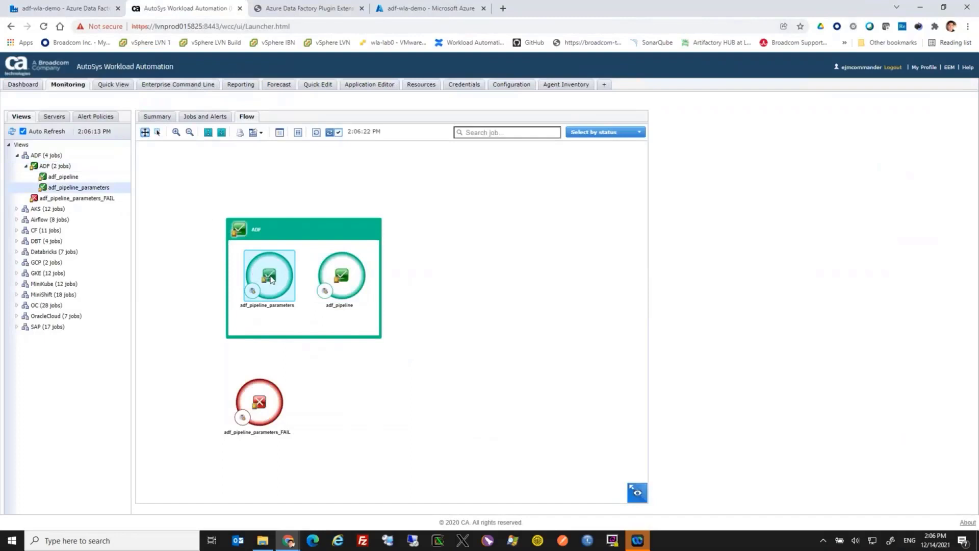
right_click(274, 295)
left_click(283, 297)
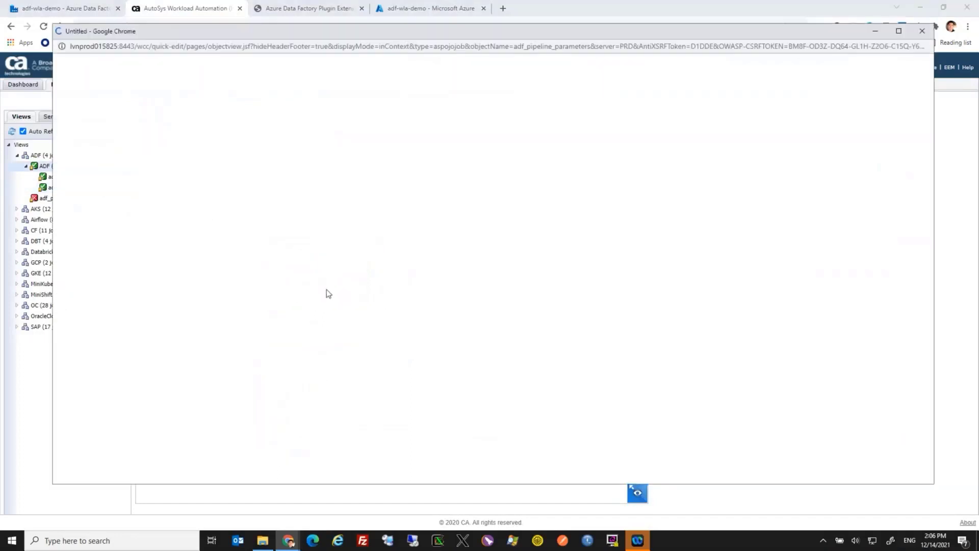
scroll(357, 332, "down", 2)
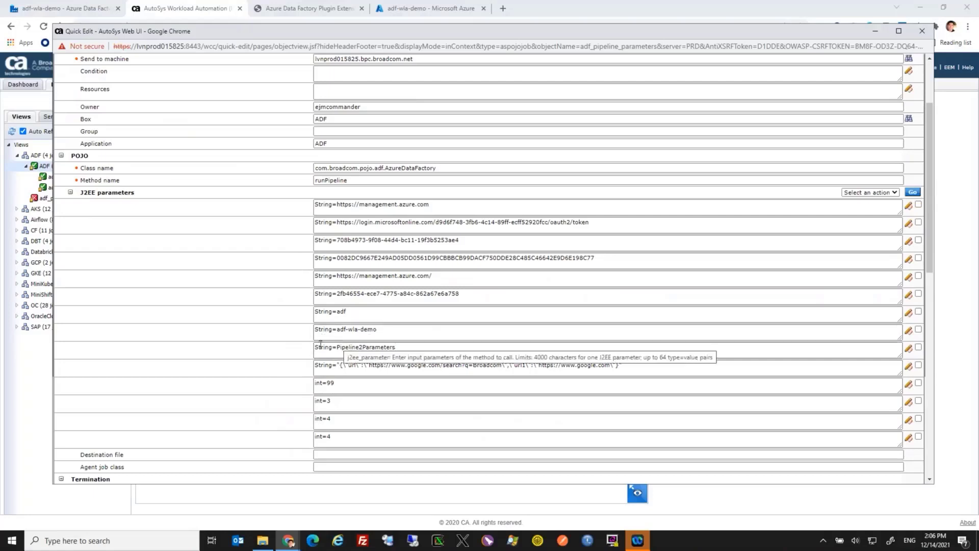
Open Pipeline2Parameters for authoring in Azure Data Factory to view its pipeline parameters
left_click(78, 9)
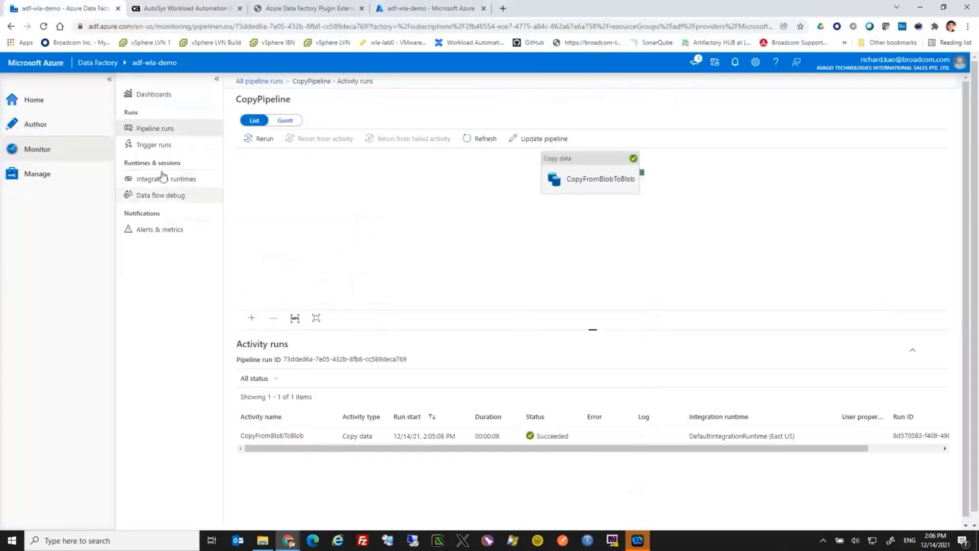
left_click(35, 127)
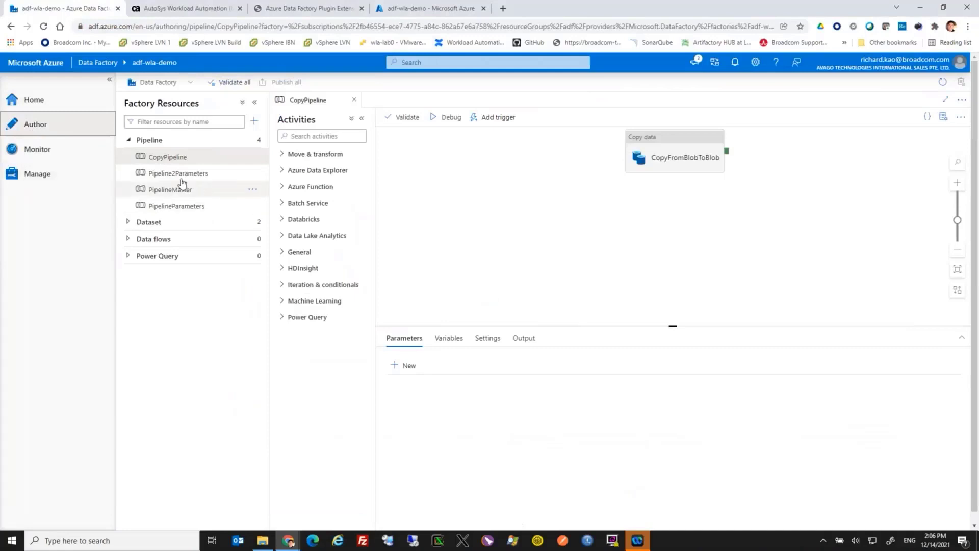
left_click(182, 176)
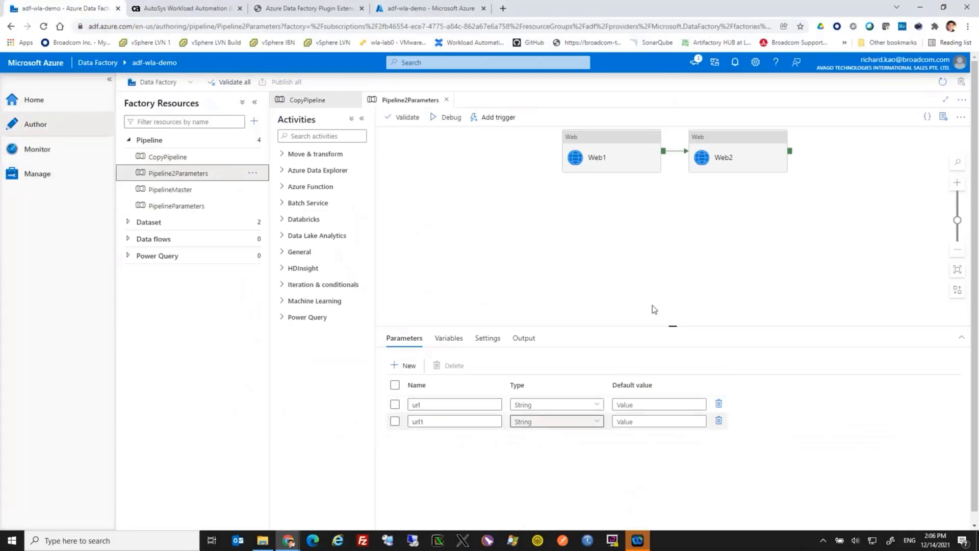
Examine the URL settings of the Web1 and Web2 activities to see which pipeline parameter each uses
left_click(604, 162)
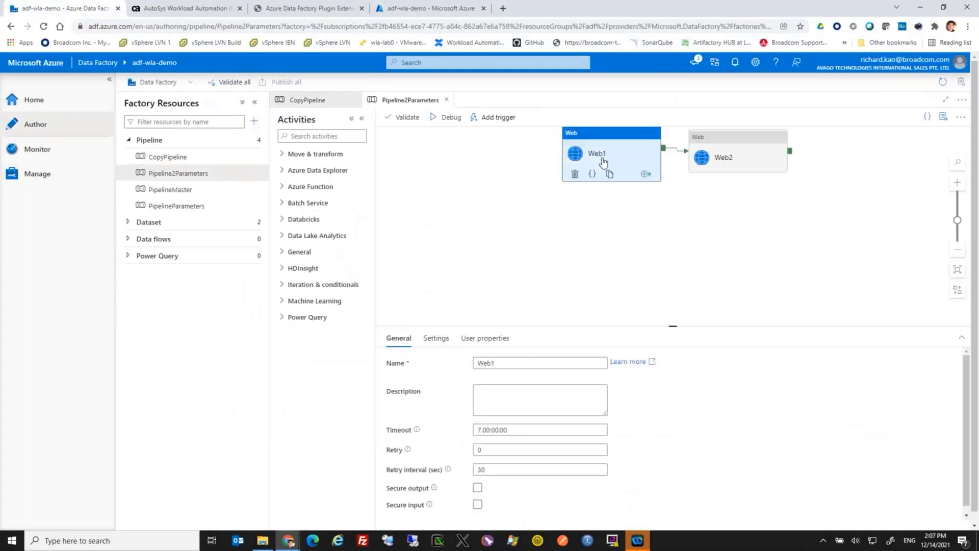
left_click(436, 338)
left_click(556, 364)
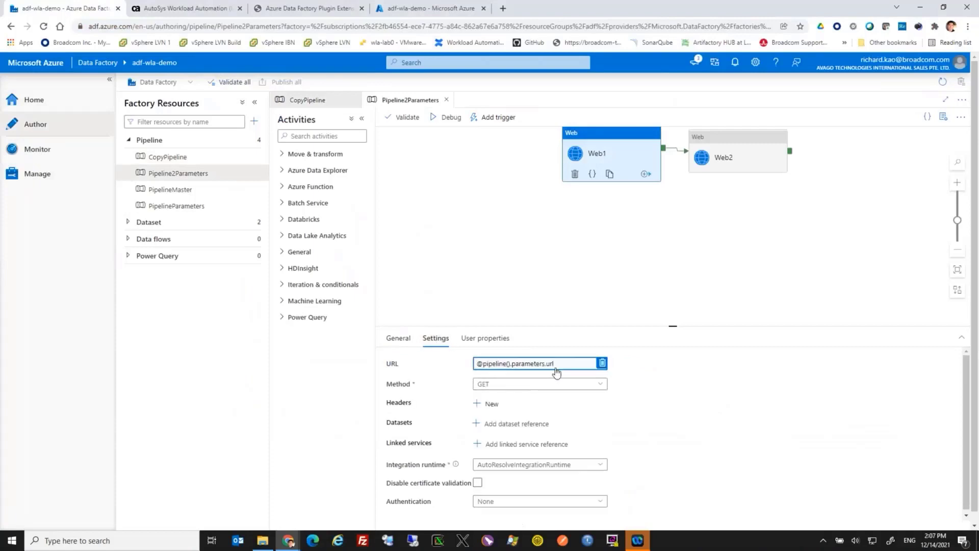
left_click(723, 150)
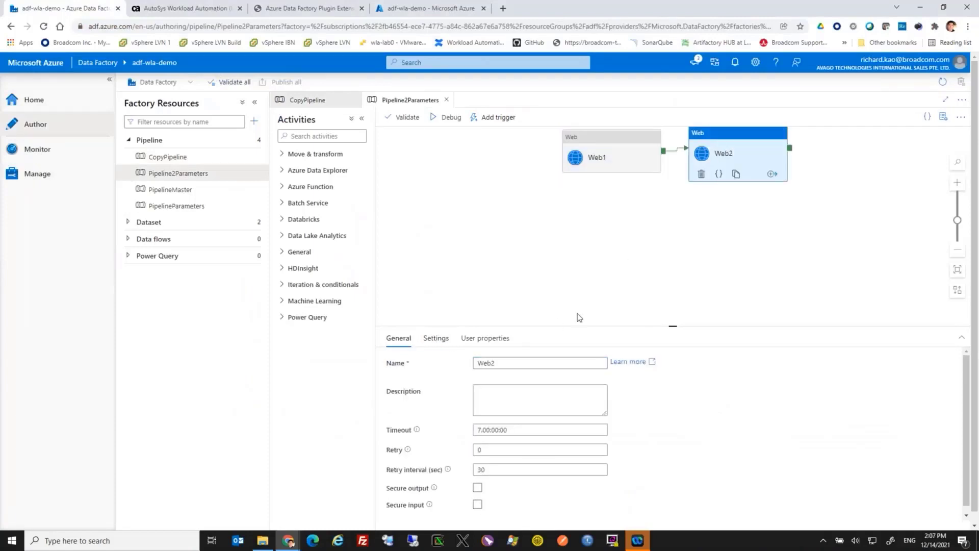
left_click(436, 338)
left_click(554, 365)
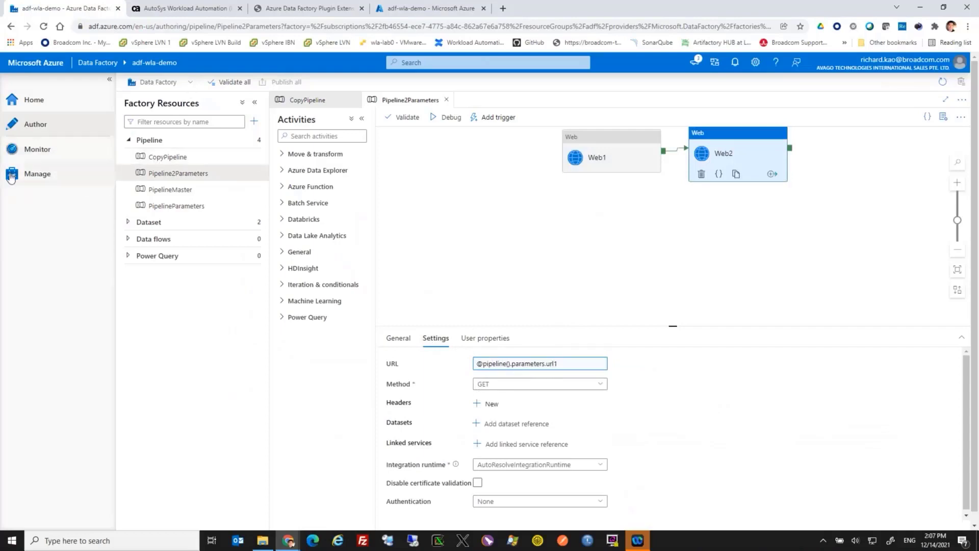
Bring up the pipeline runs list in Azure Data Factory, and force start the adf_pipeline_parameters job in AutoSys, refreshing the flow
left_click(32, 153)
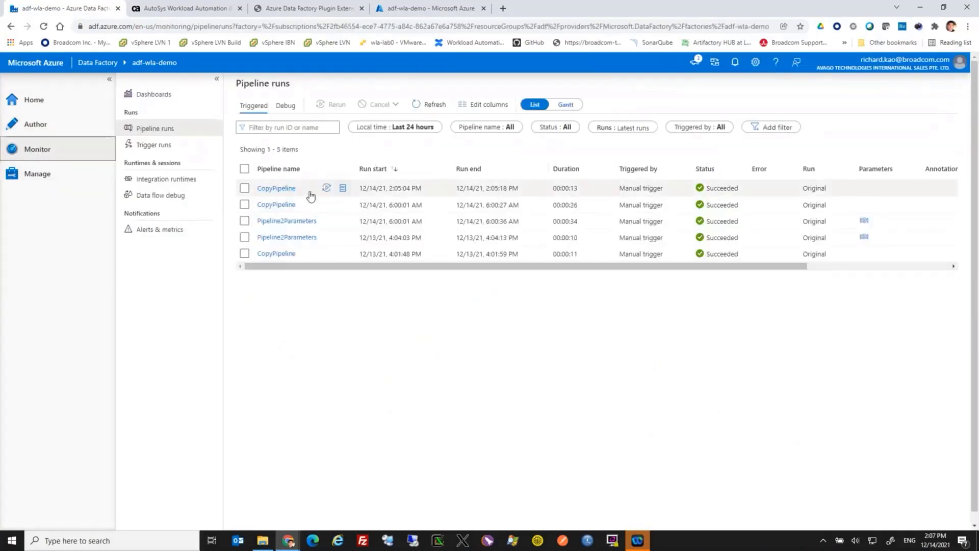
left_click(181, 8)
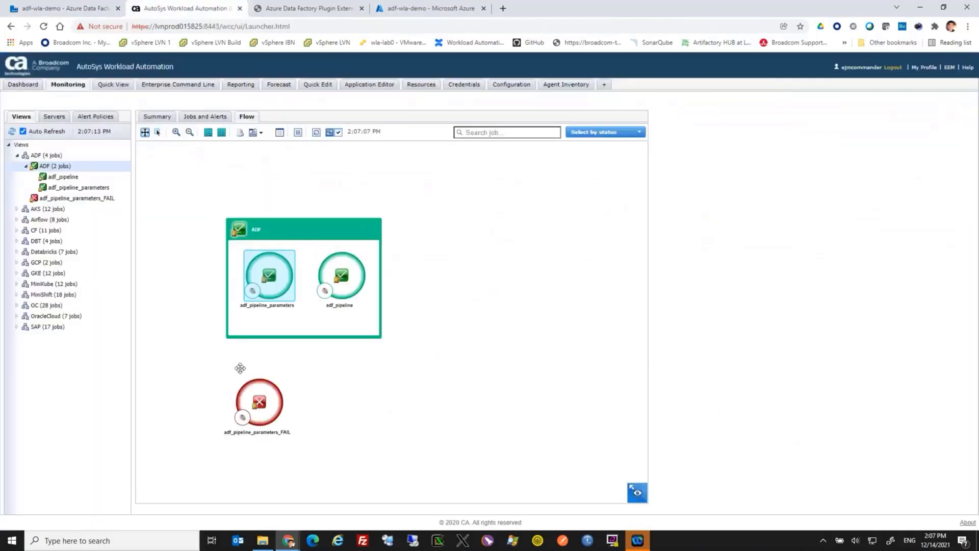
right_click(280, 287)
left_click(301, 335)
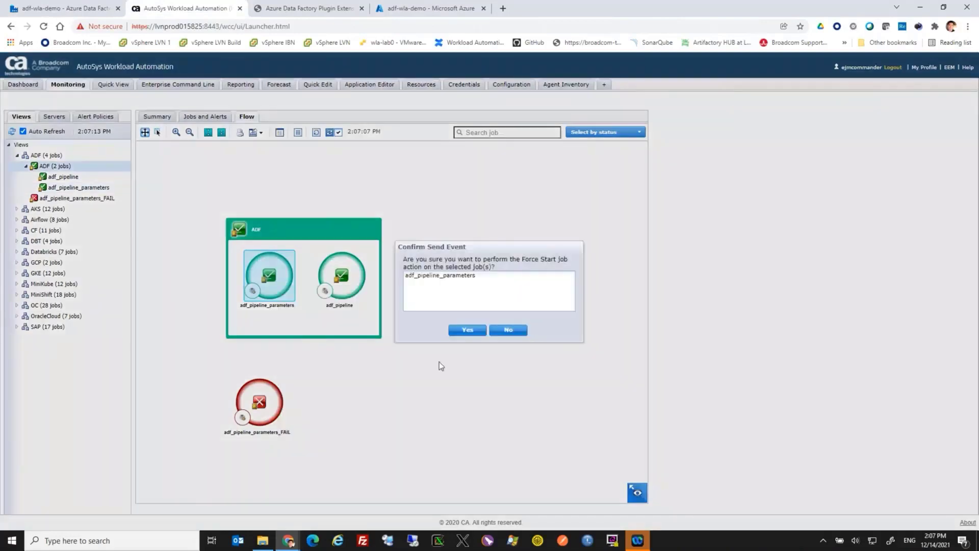
left_click(466, 330)
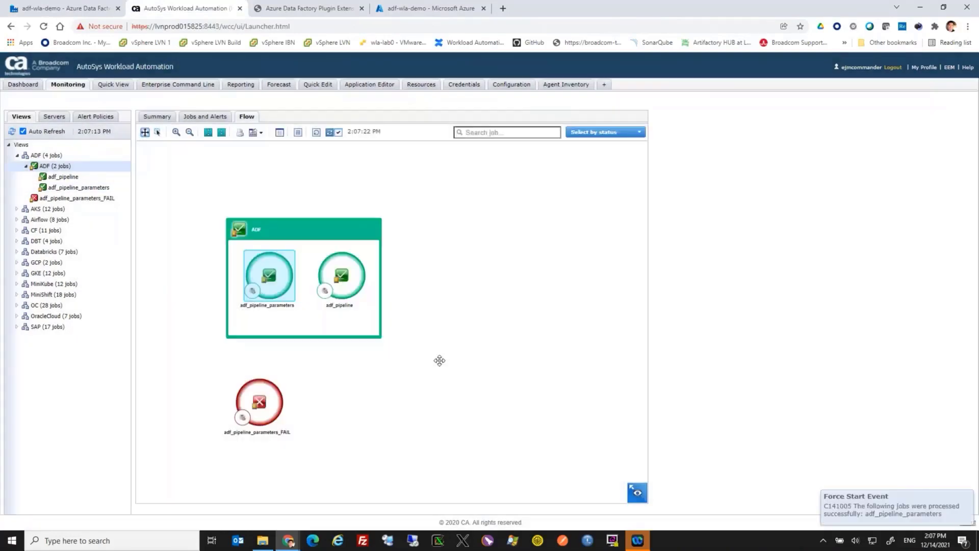
left_click(316, 133)
Refresh the pipeline runs in Azure Data Factory until the new Pipeline2Parameters run has finished
left_click(82, 9)
left_click(429, 104)
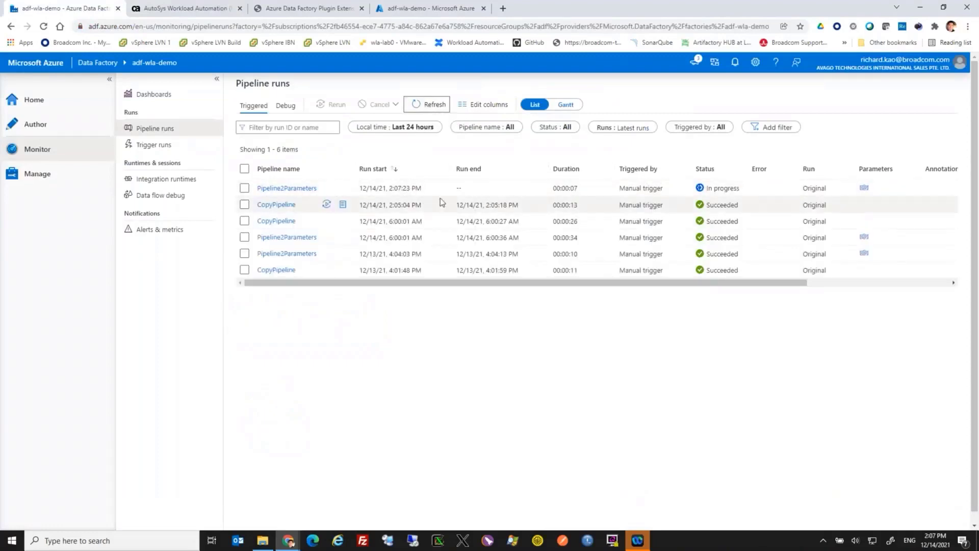
left_click(429, 105)
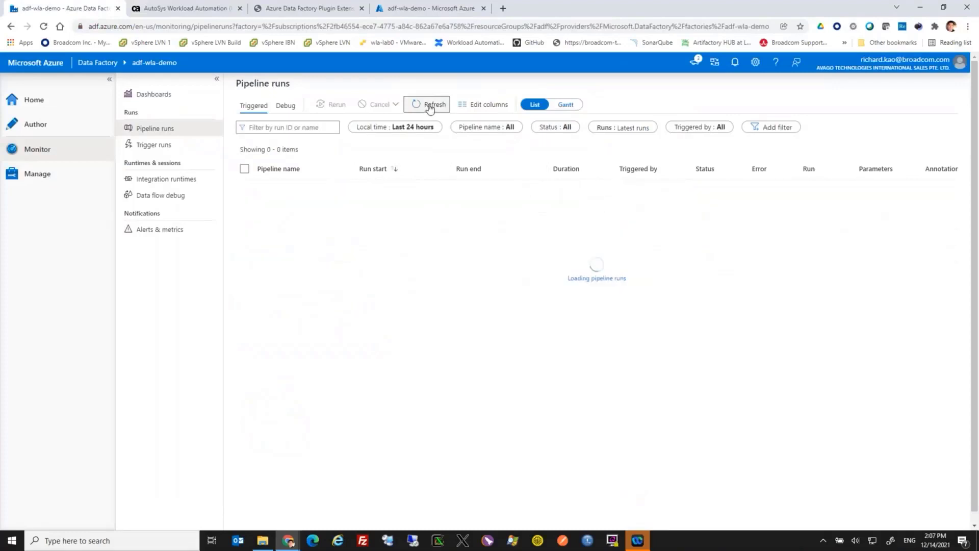
Open the adf_pipeline_parameters job details in AutoSys and read the spool file of its latest run
left_click(162, 9)
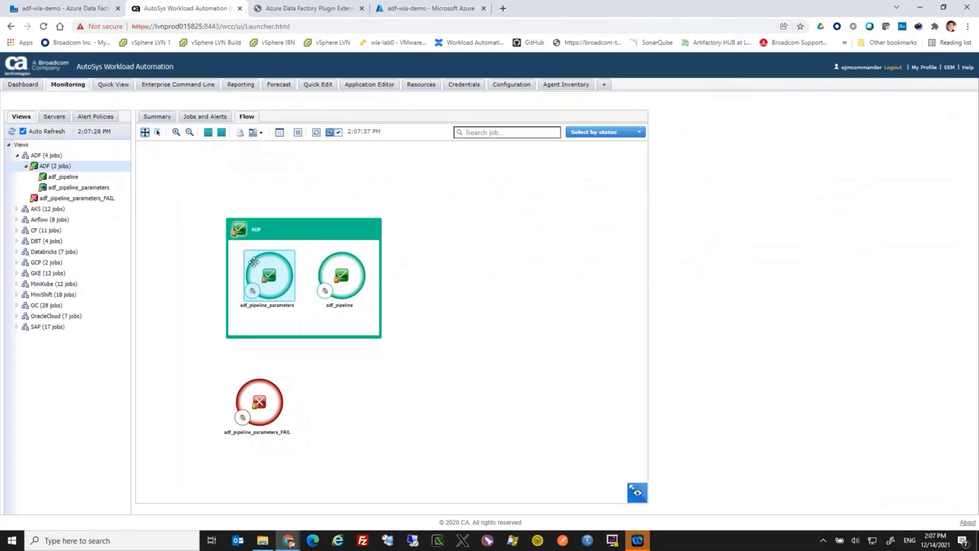
right_click(282, 283)
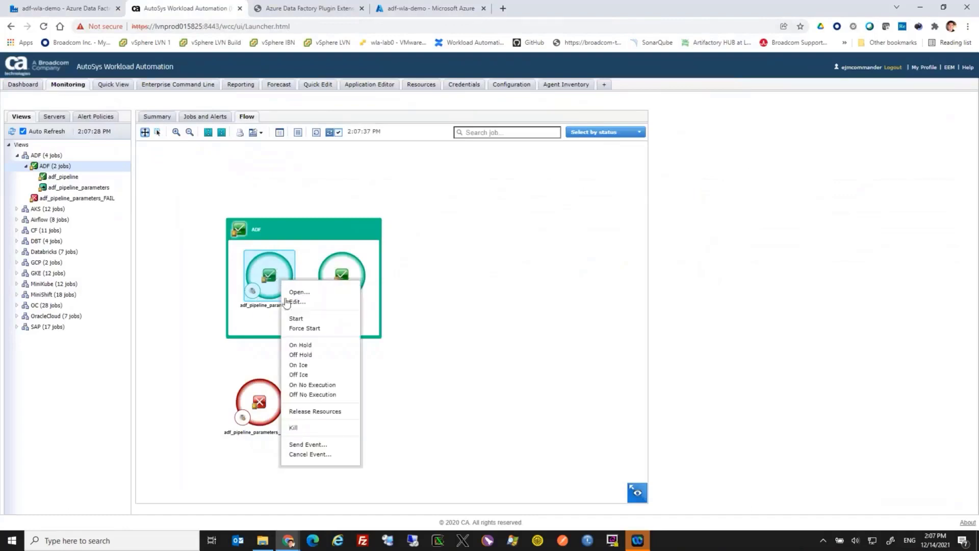
left_click(299, 292)
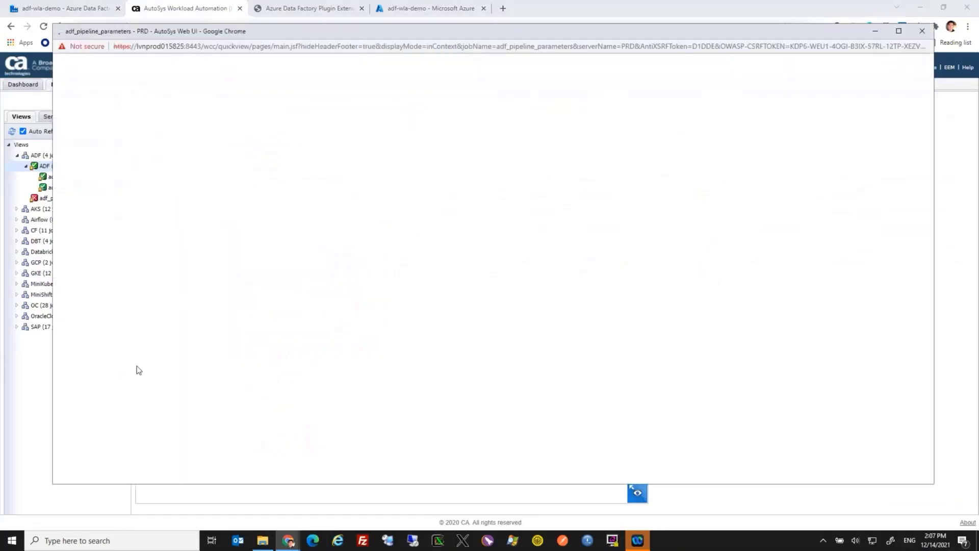
scroll(127, 374, "down", 4)
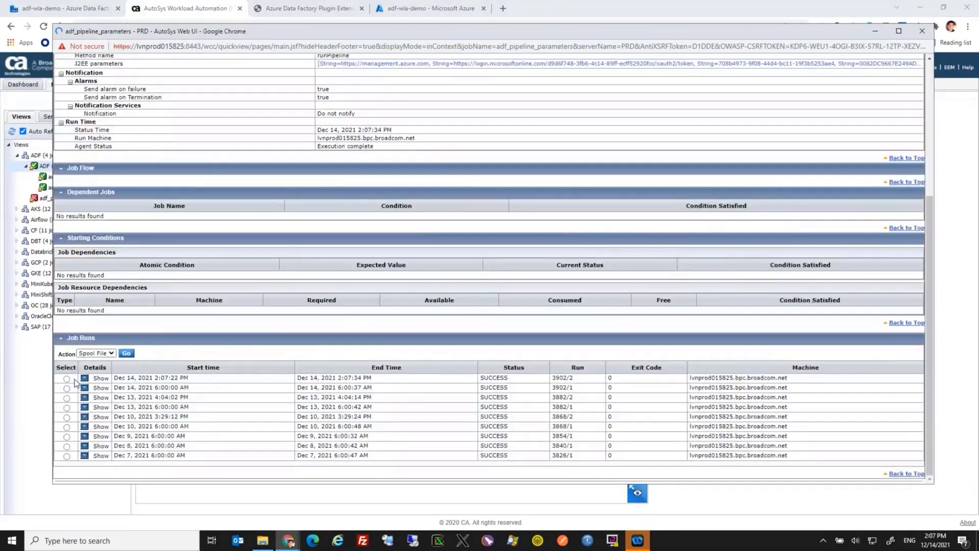
scroll(69, 382, "up", 4)
scroll(70, 381, "down", 4)
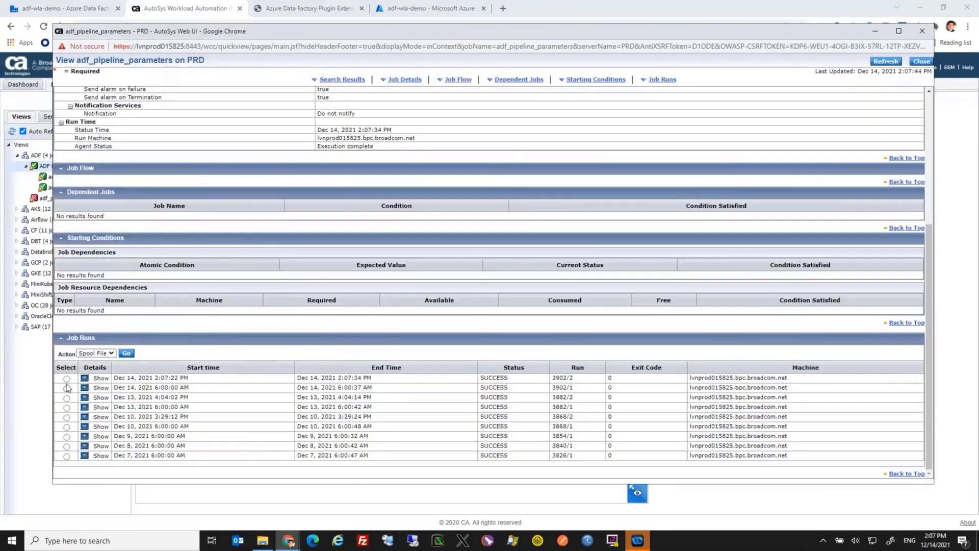
left_click(126, 353)
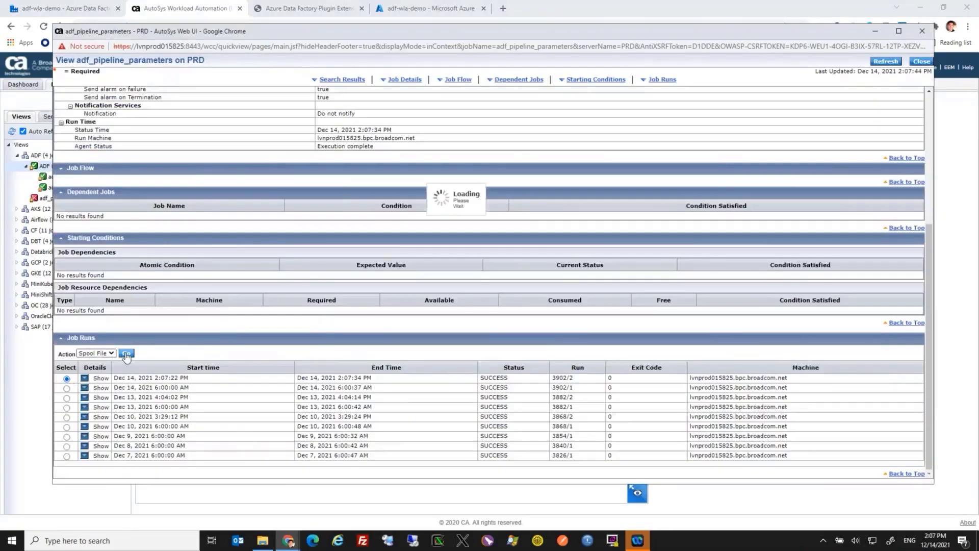
left_click(627, 121)
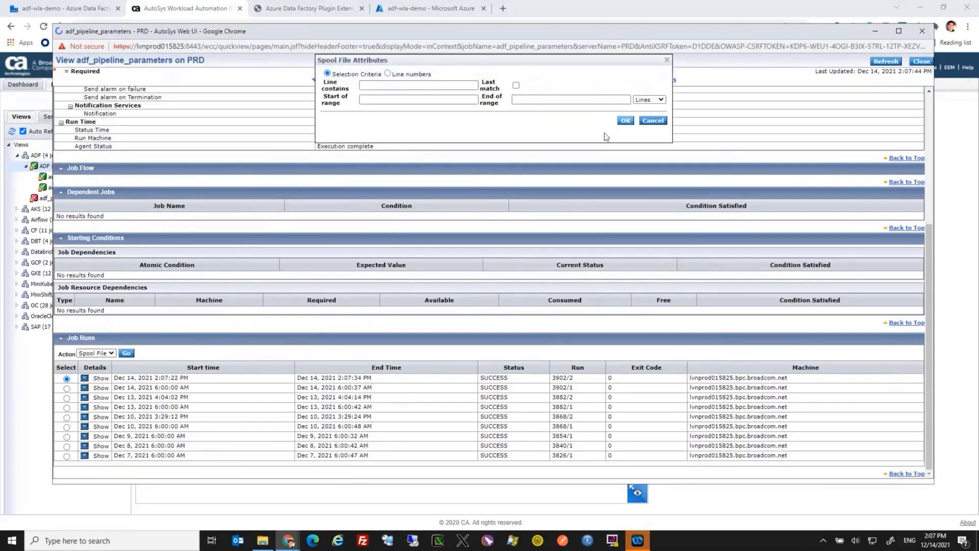
scroll(431, 202, "down", 3)
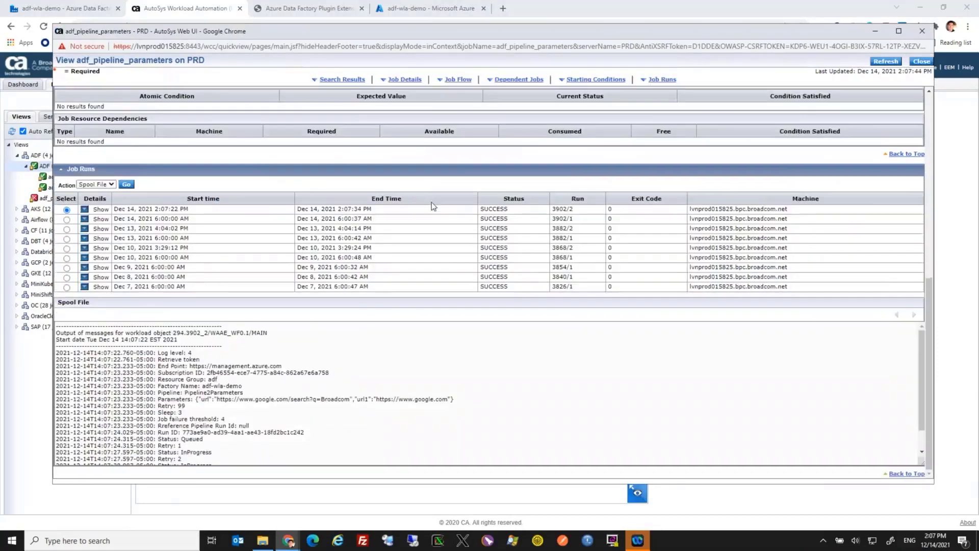
scroll(367, 331, "down", 1)
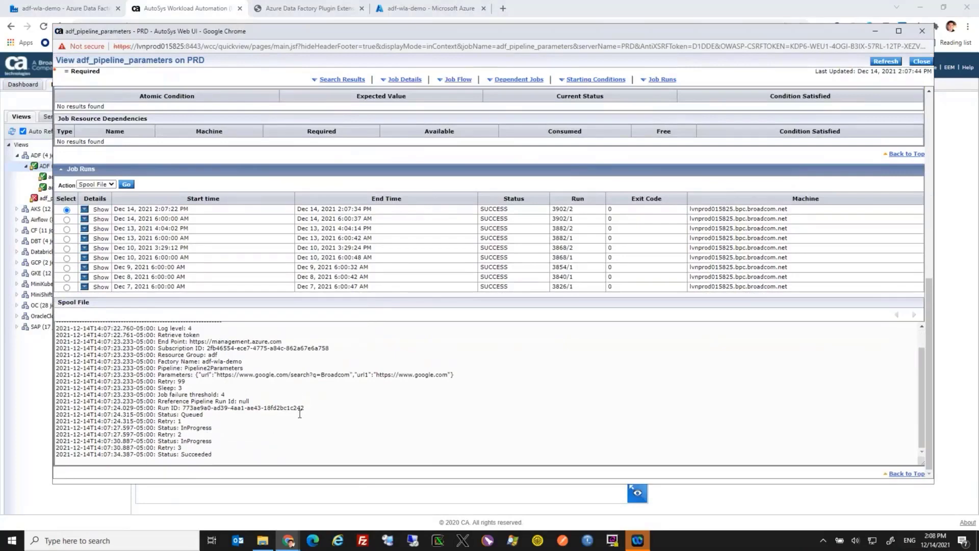
Open the latest Pipeline2Parameters run in Azure Data Factory to compare its pipeline run ID with the one in the spool file
left_click(34, 9)
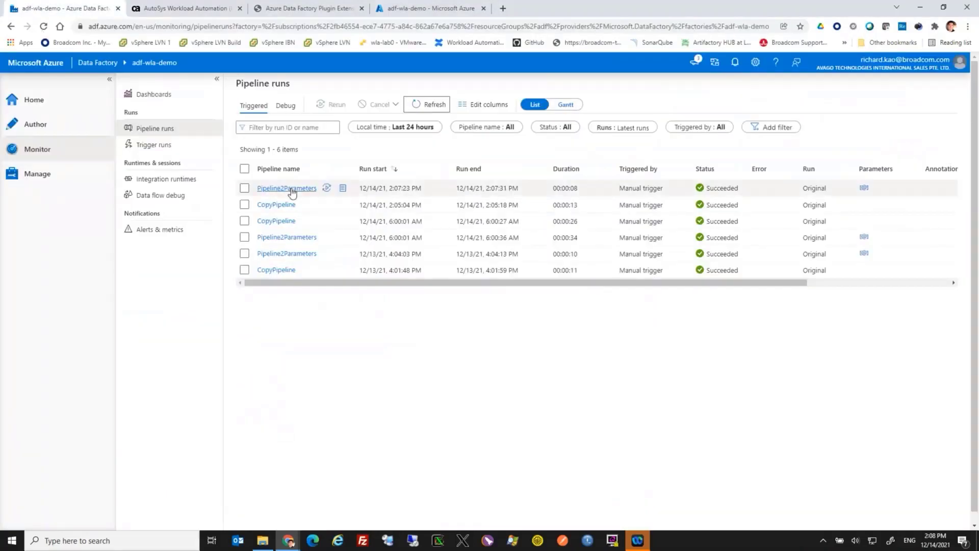
left_click(292, 191)
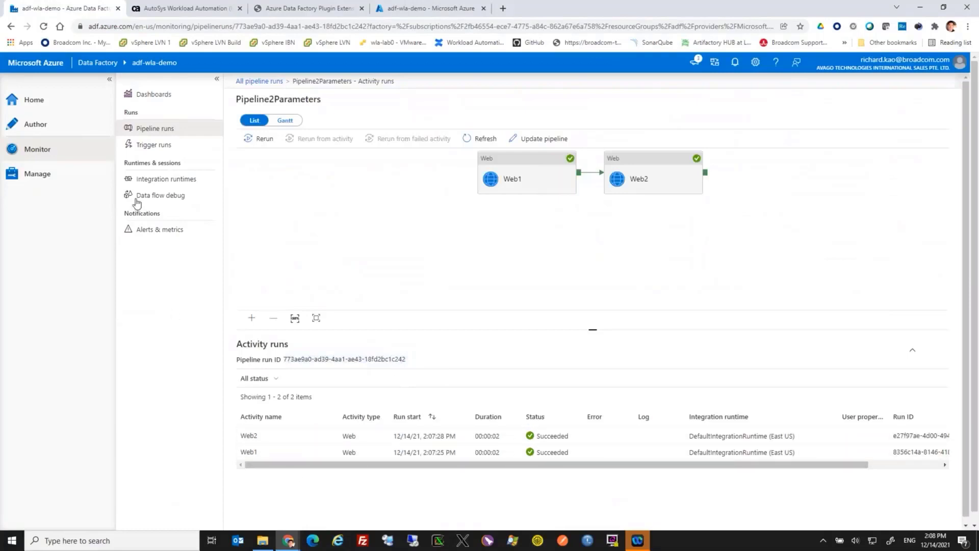
Open the adf_pipeline_parameters_FAIL job for editing in AutoSys, review its J2EE parameters, and close the editor without changes
left_click(206, 11)
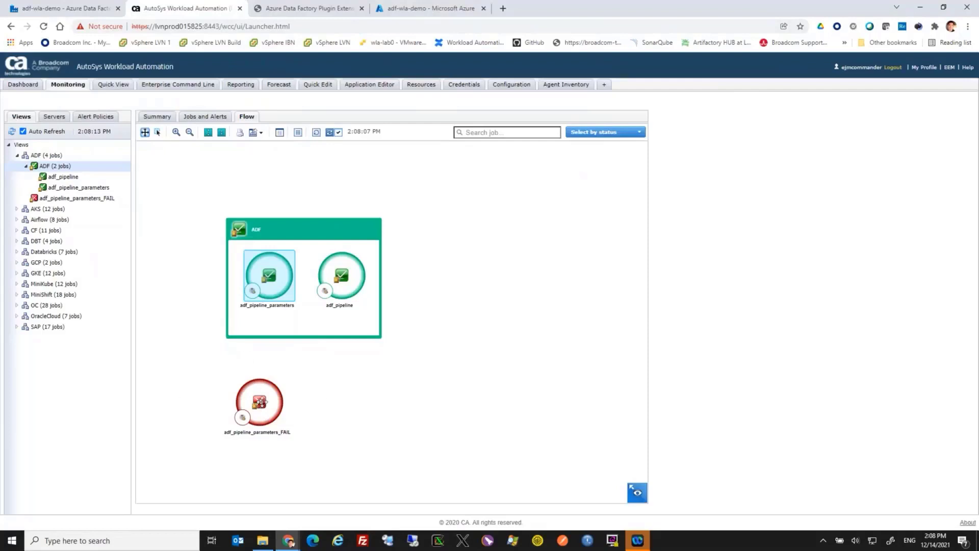
left_click(260, 401)
right_click(260, 402)
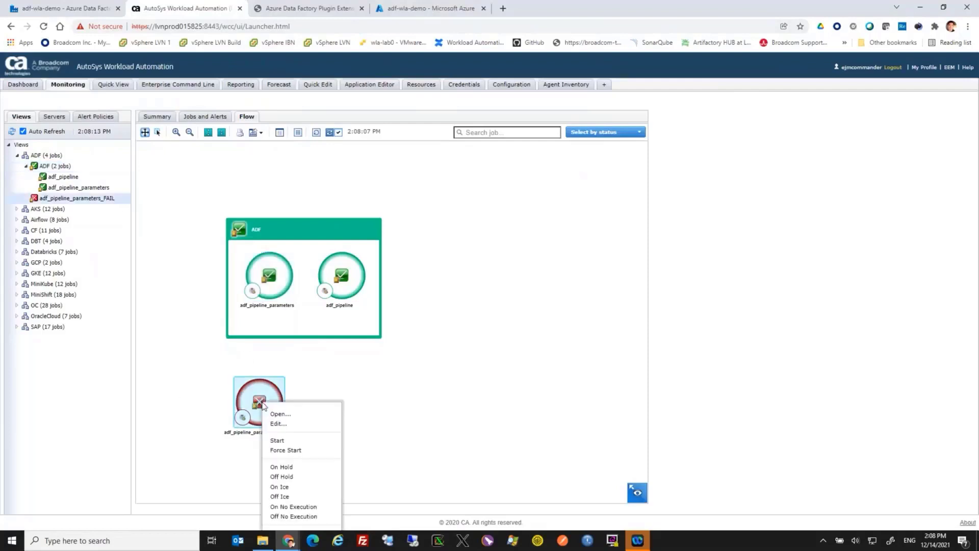
left_click(273, 427)
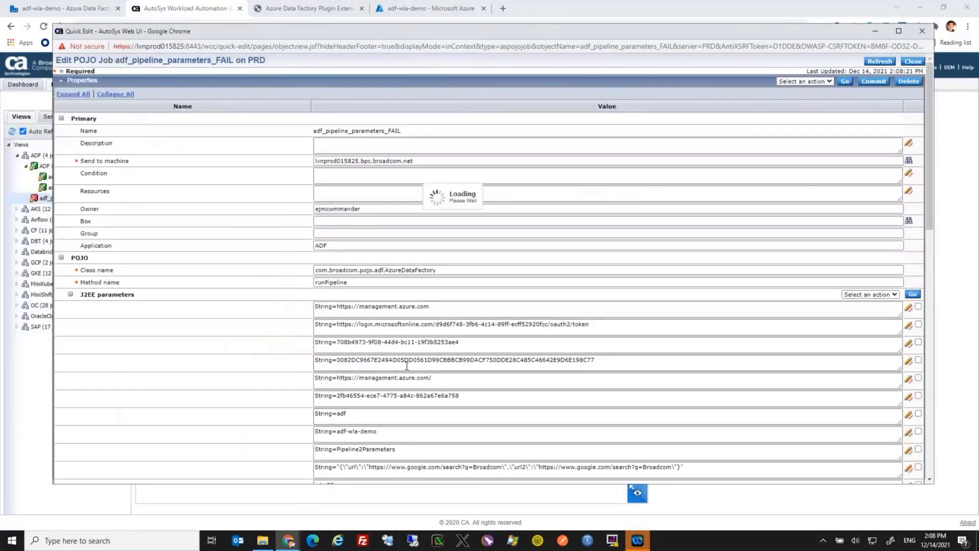
scroll(438, 358, "down", 2)
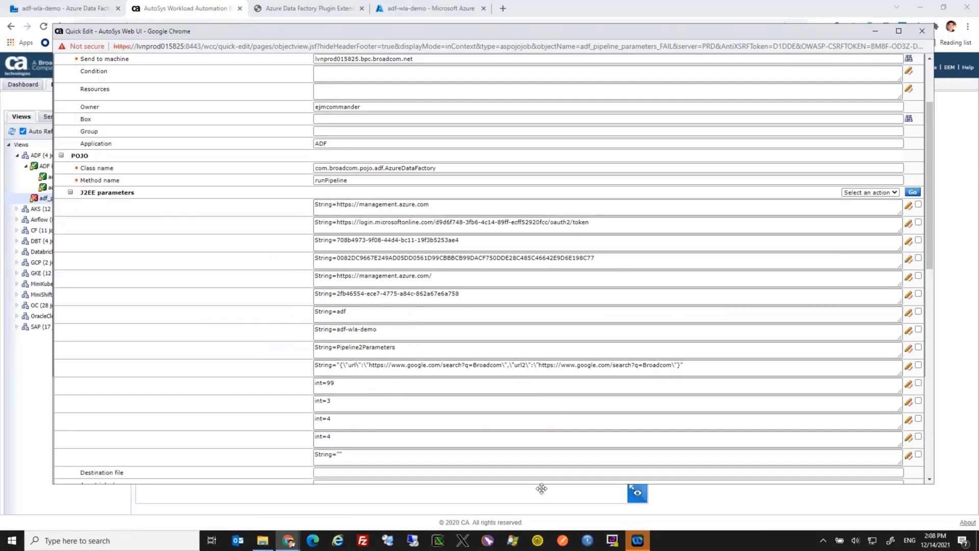
left_click(922, 31)
Force start the adf_pipeline_parameters_FAIL job and refresh the job flow
right_click(261, 402)
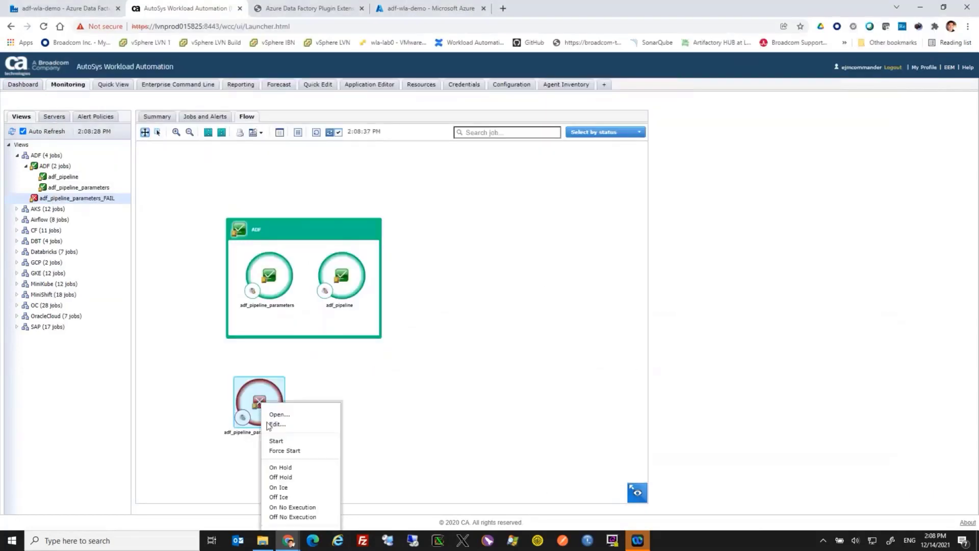
left_click(273, 452)
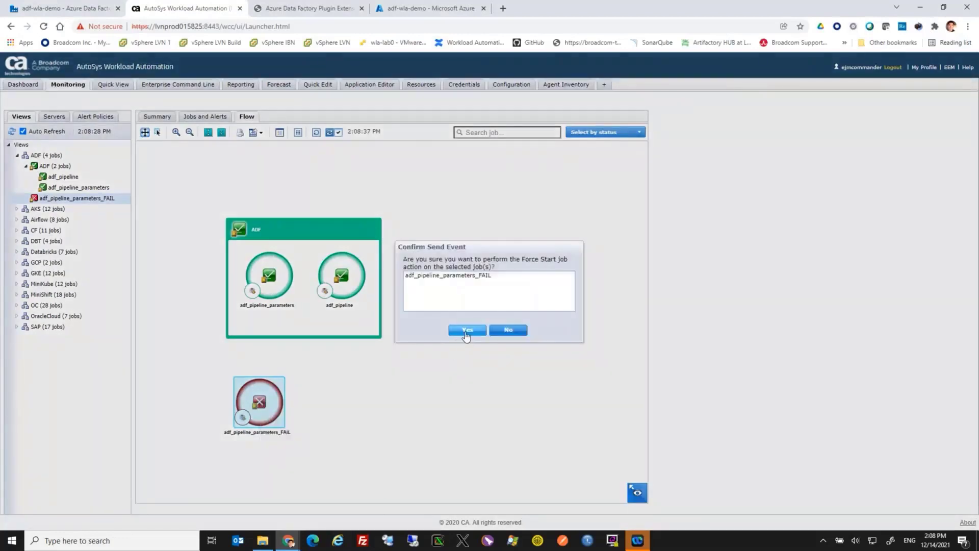
left_click(465, 330)
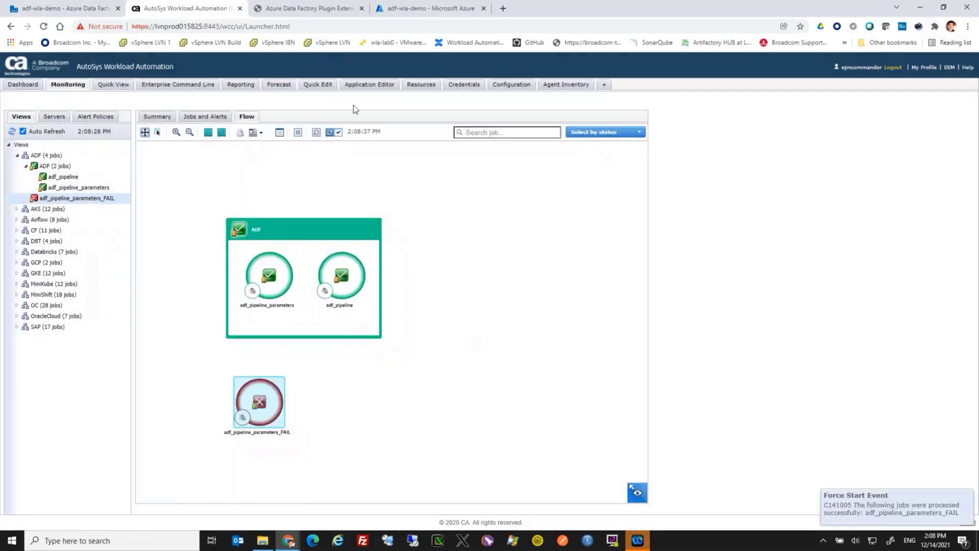
left_click(317, 133)
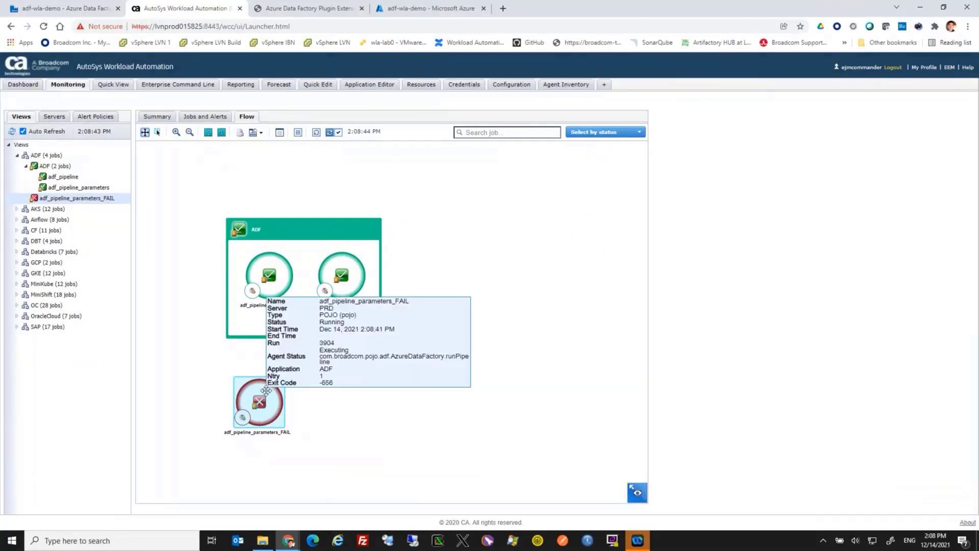
Return to the list of all pipeline runs in Azure Data Factory to check the status of the newest Pipeline2Parameters run
left_click(93, 12)
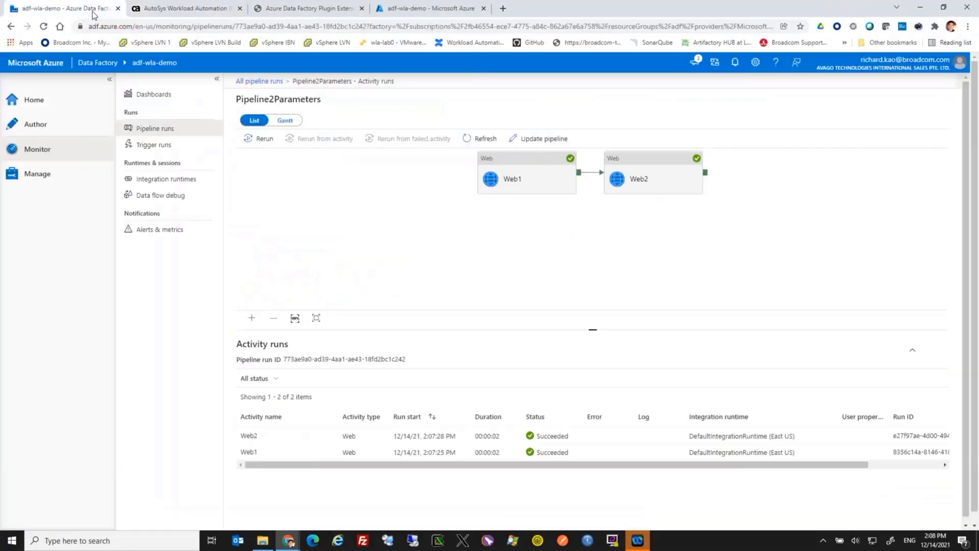
left_click(43, 156)
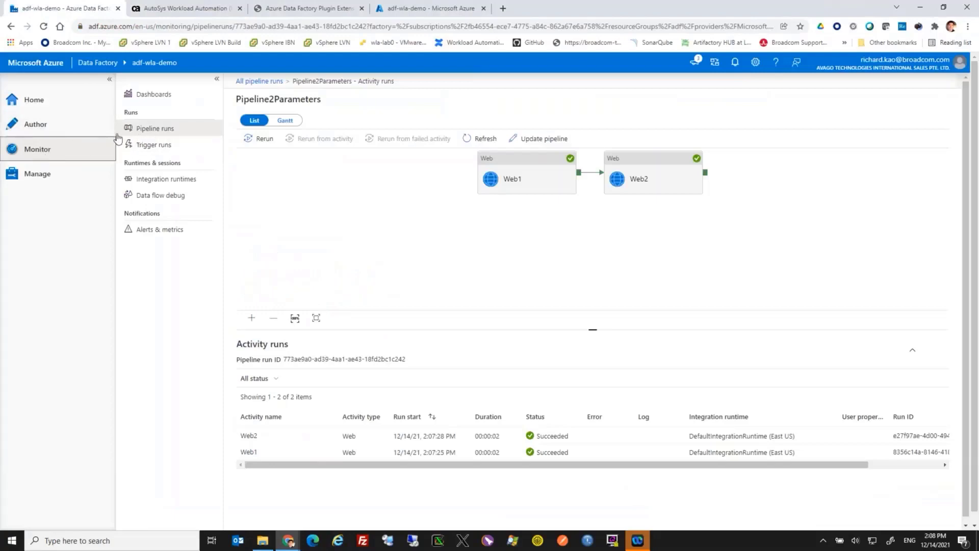
left_click(244, 83)
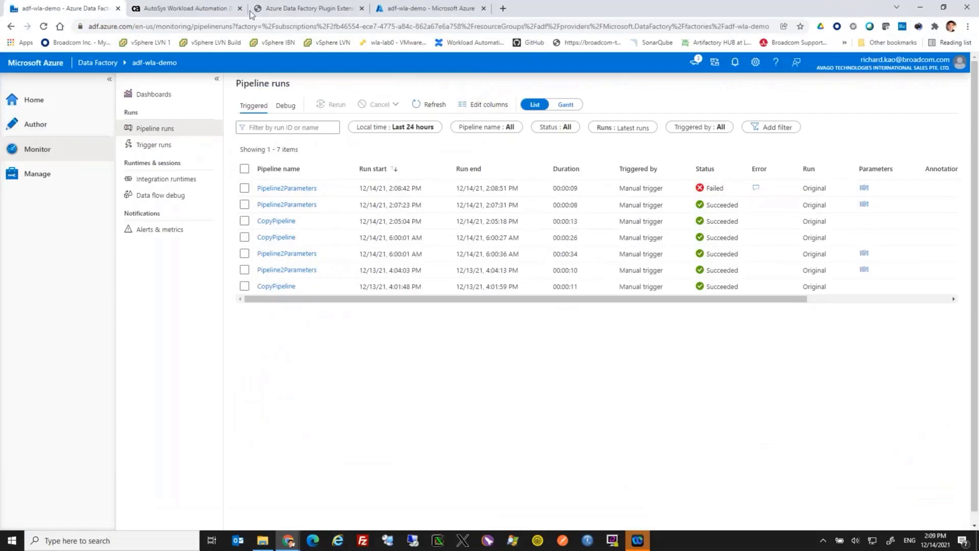
Switch to AutoSys, refresh the job flow, and open the details of the adf_pipeline_parameters_FAIL job
left_click(192, 10)
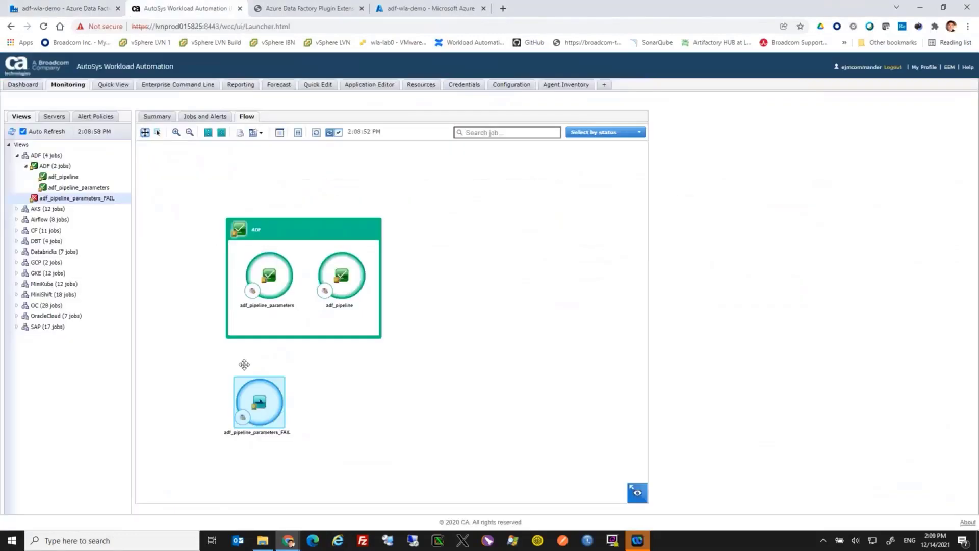
left_click(315, 133)
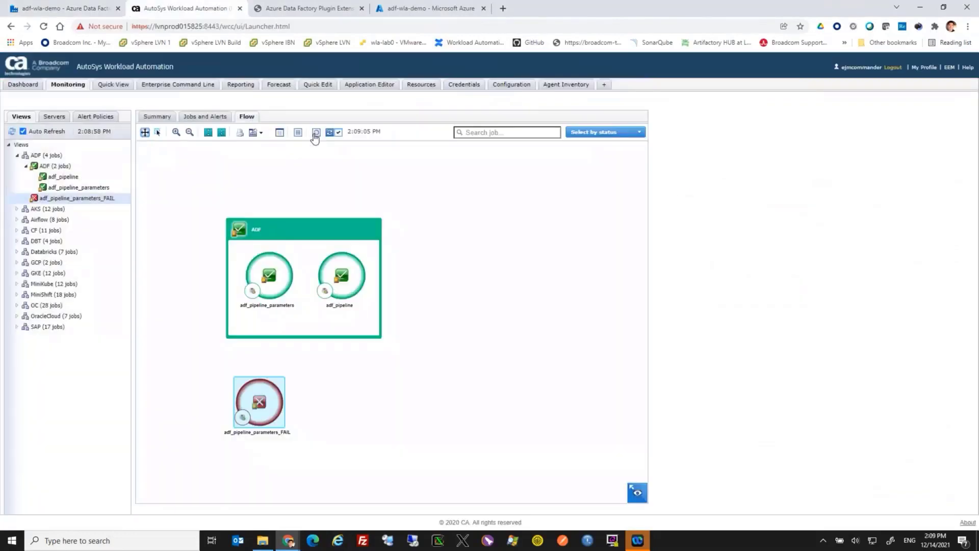
right_click(271, 402)
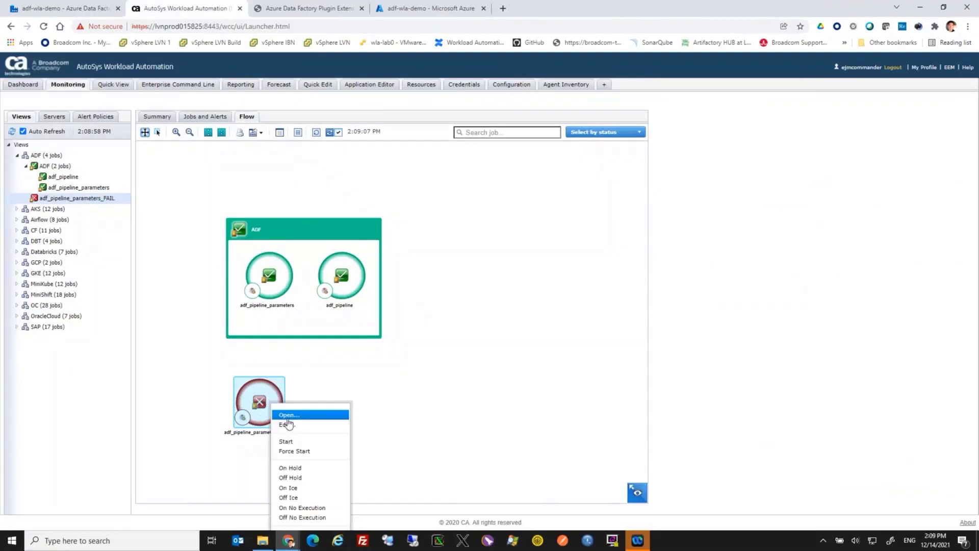
left_click(286, 415)
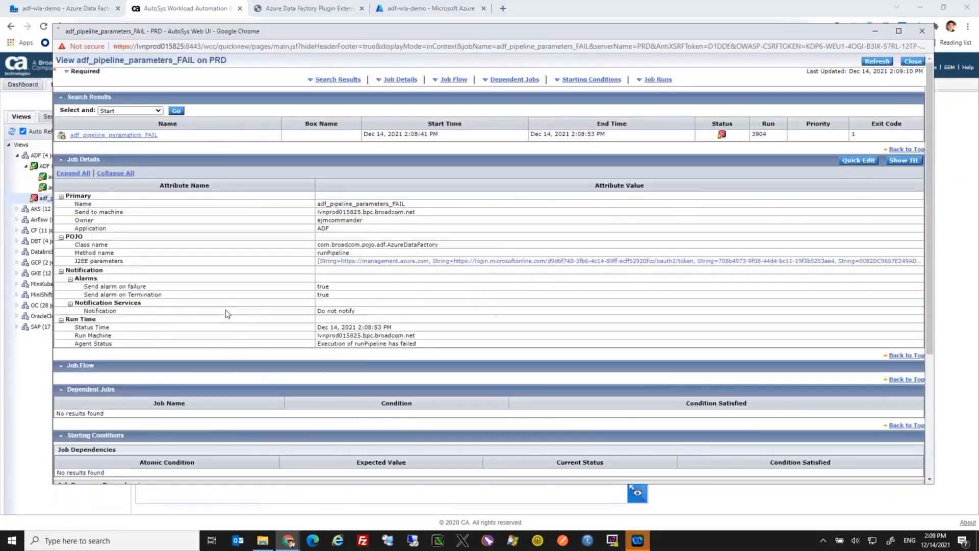
Display the spool file of the latest adf_pipeline_parameters_FAIL job run and read through its log
scroll(227, 313, "down", 4)
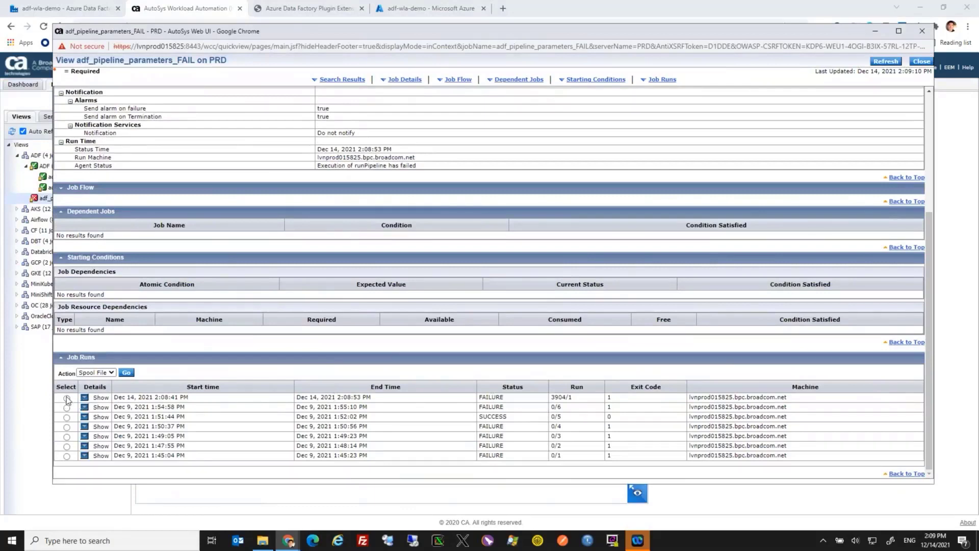
left_click(126, 372)
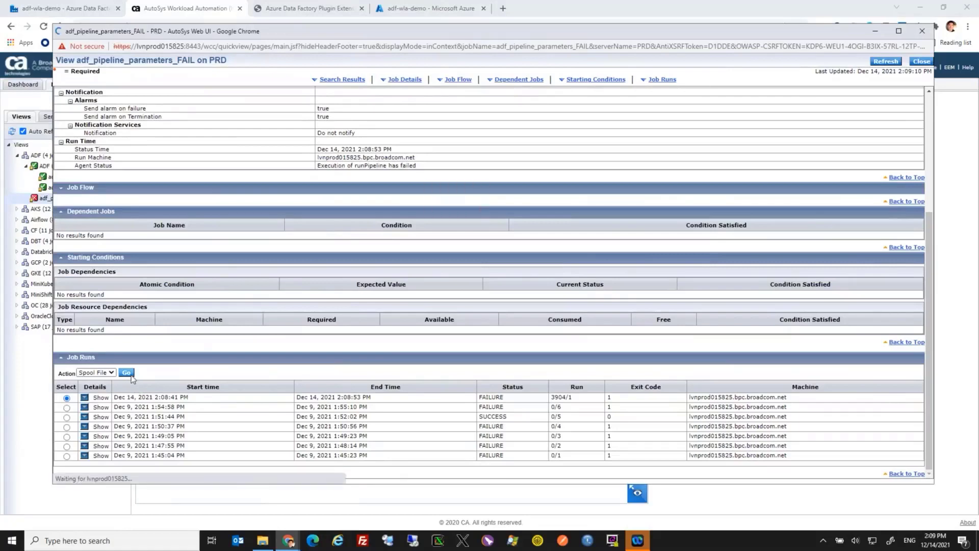
left_click(624, 121)
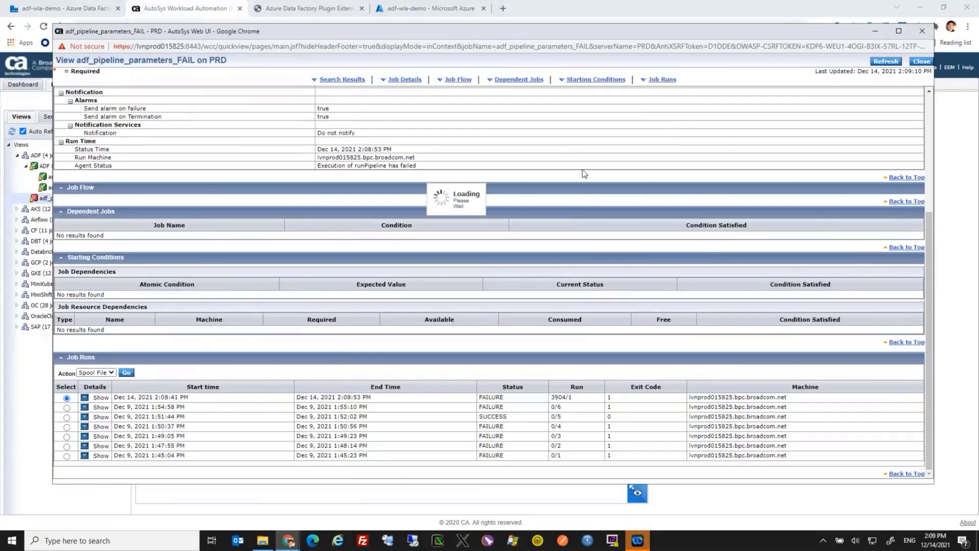
scroll(518, 215, "down", 4)
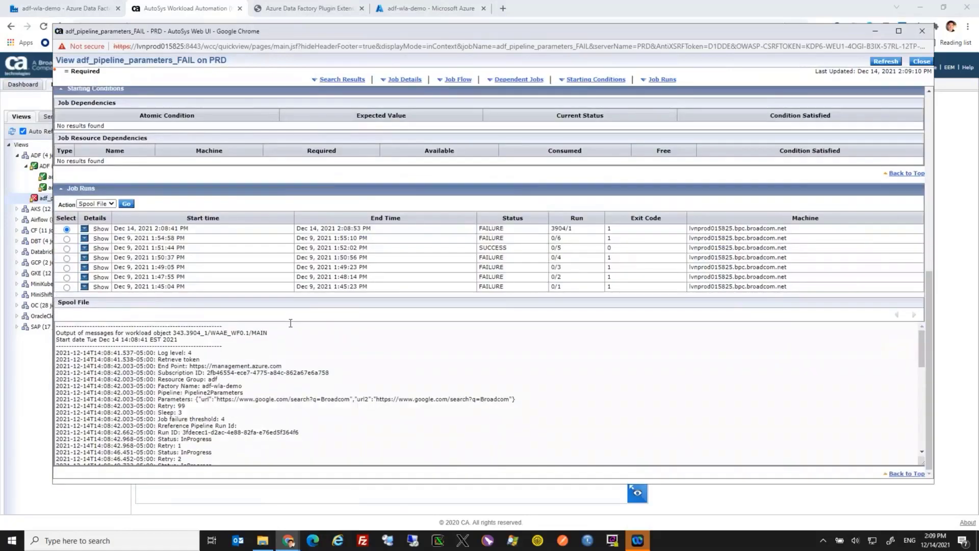
scroll(290, 329, "down", 1)
scroll(268, 367, "up", 1)
Switch to Azure Data Factory and open the newest Pipeline2Parameters run to compare its pipeline run ID with the spool file
left_click(61, 8)
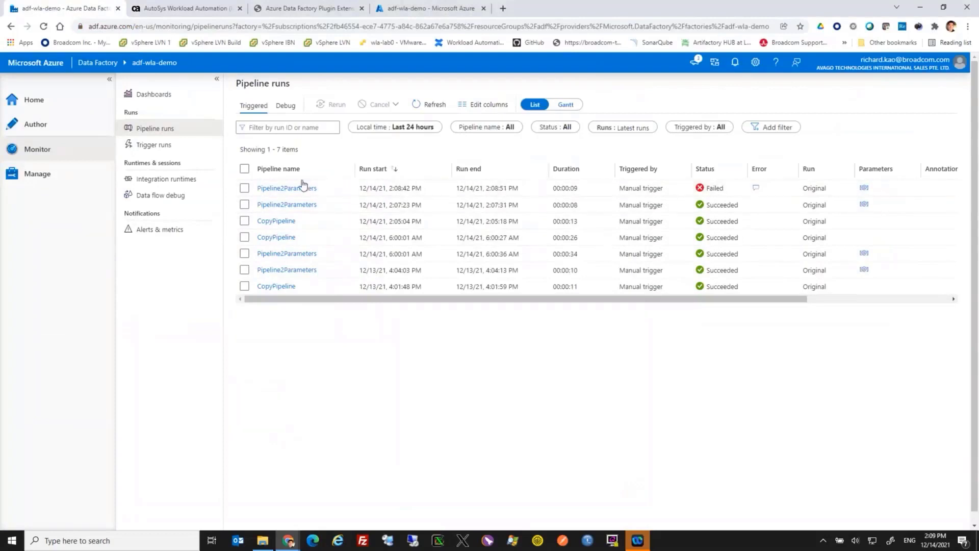
left_click(300, 188)
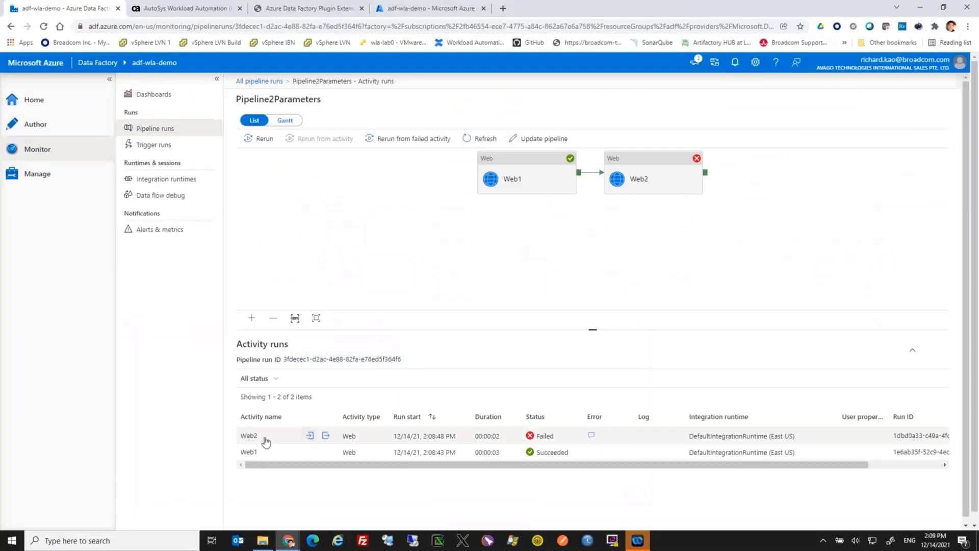
Highlight the job failure message in the AutoSys spool file, compare it with the Azure Data Factory activity runs, and return to the AutoSys job flow
left_click(175, 13)
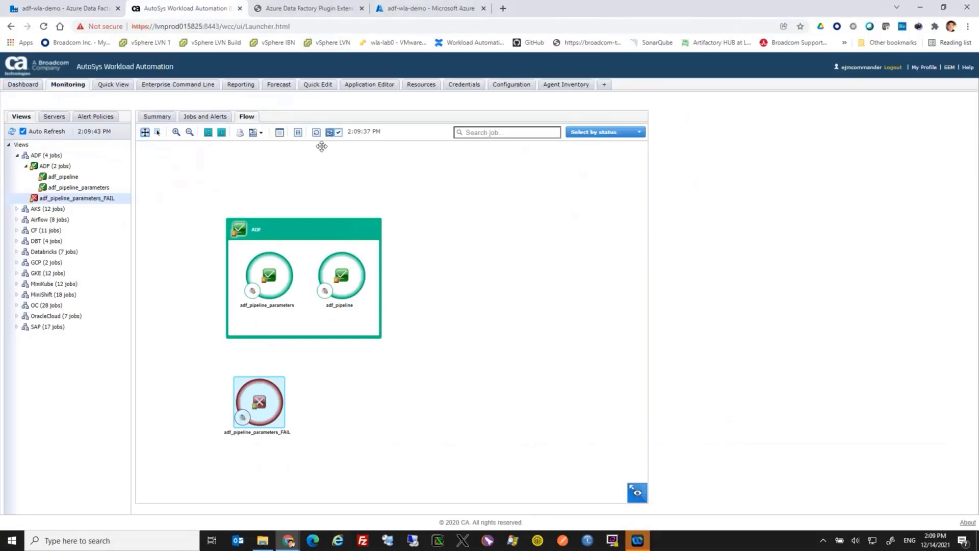
key("alt+Tab")
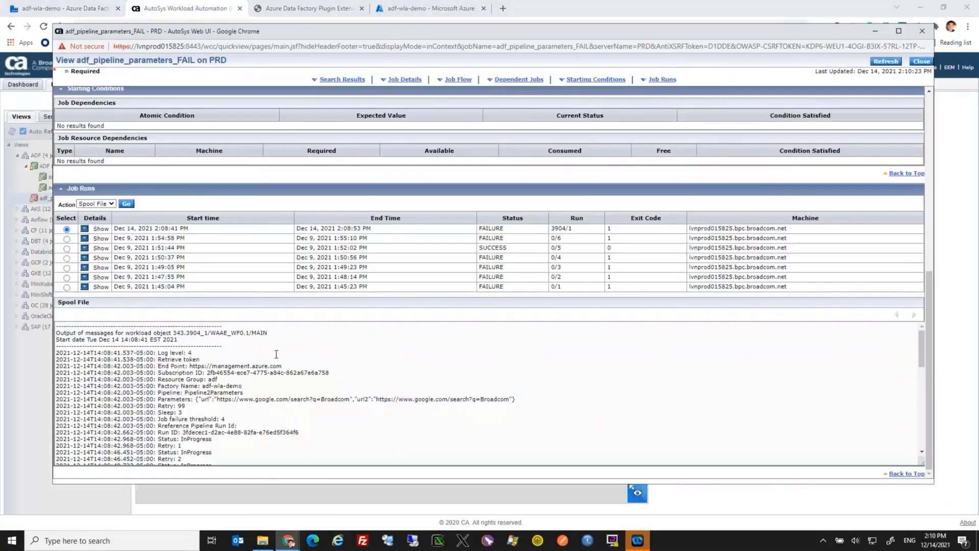
scroll(276, 353, "down", 1)
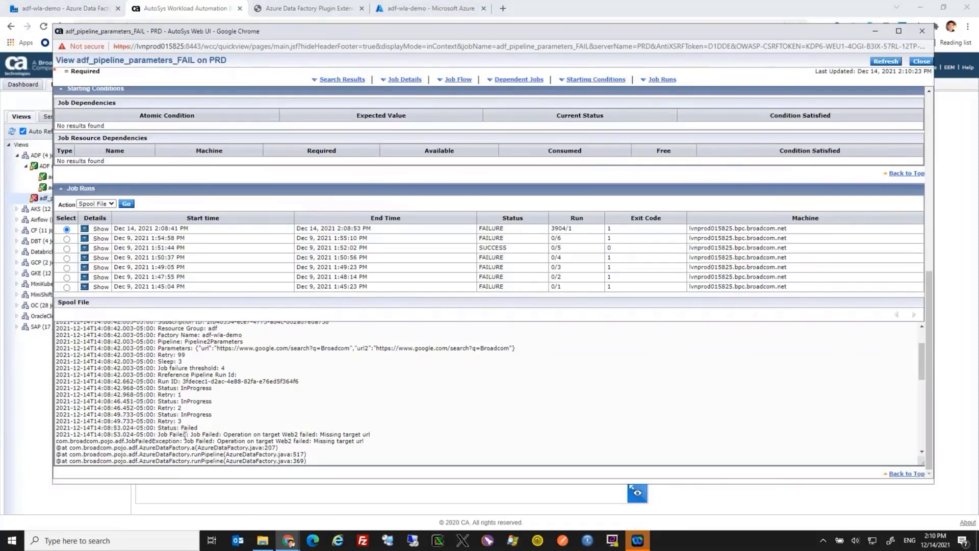
left_click_drag(188, 434, 376, 436)
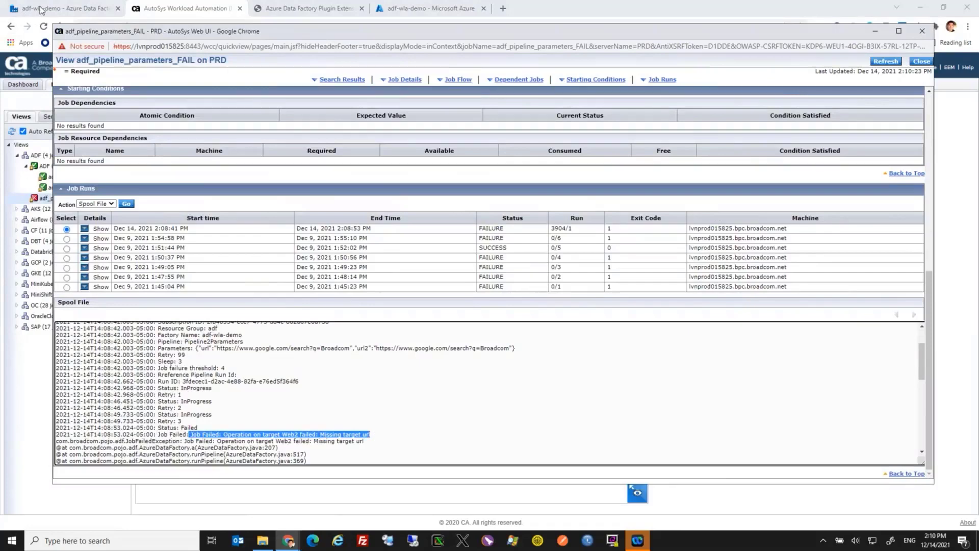
left_click(20, 12)
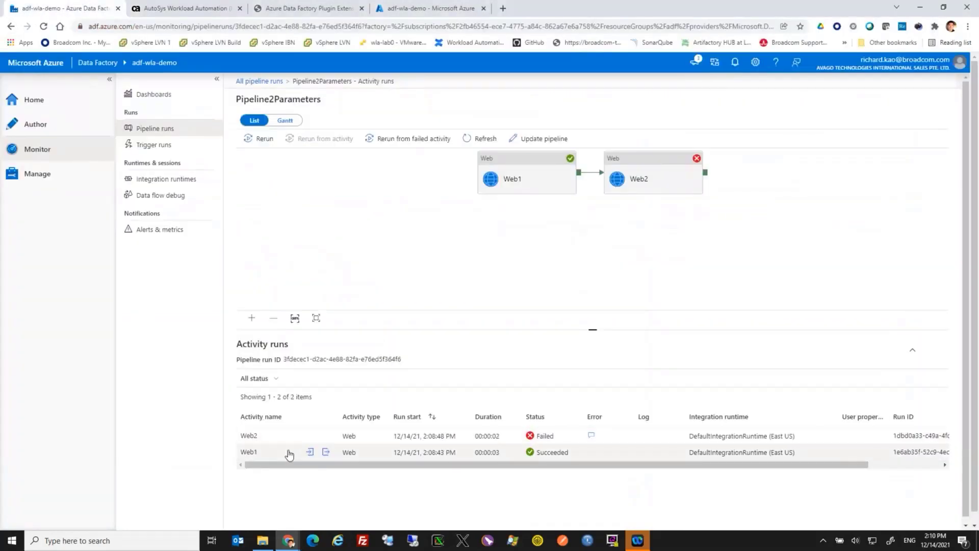
left_click(204, 9)
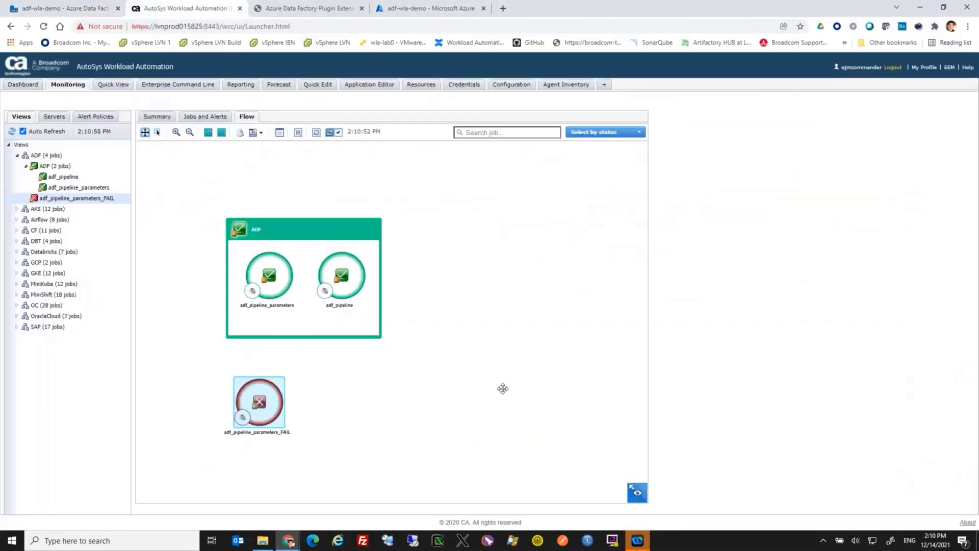